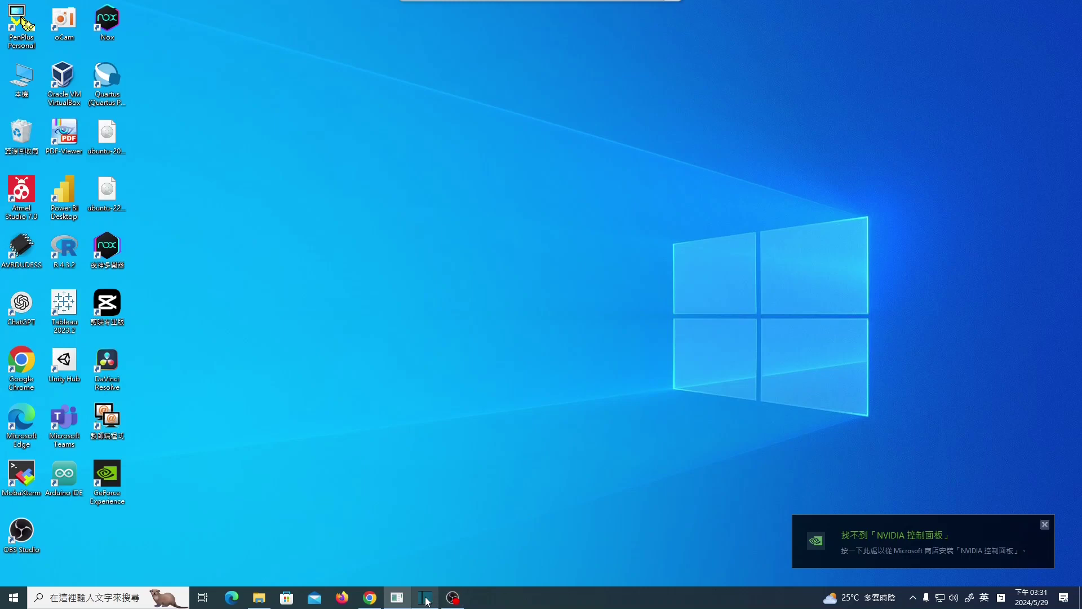
pyautogui.moveTo(426, 600)
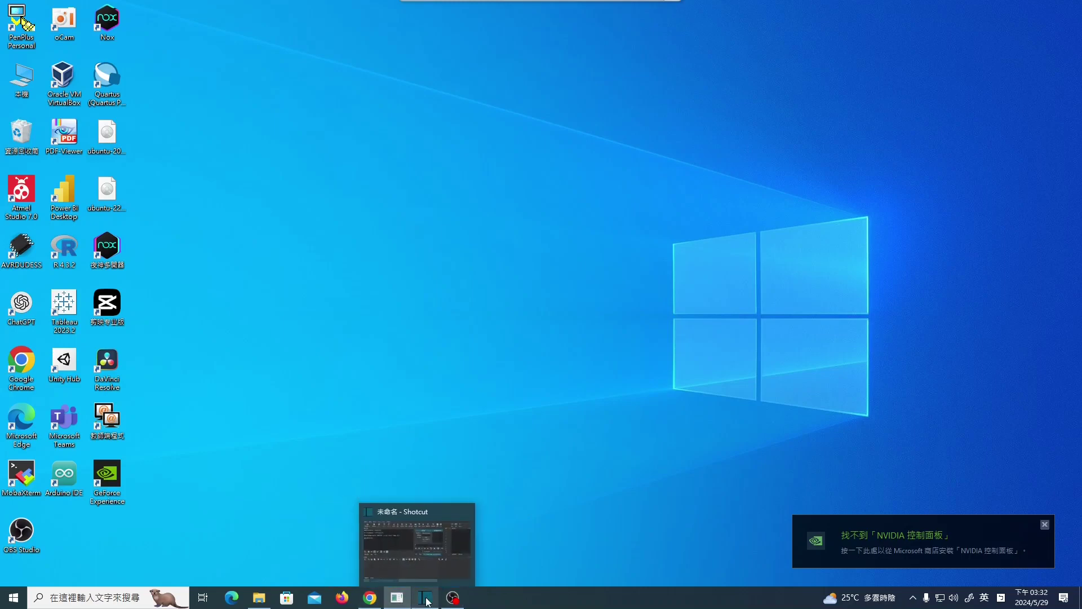
pyautogui.click(426, 600)
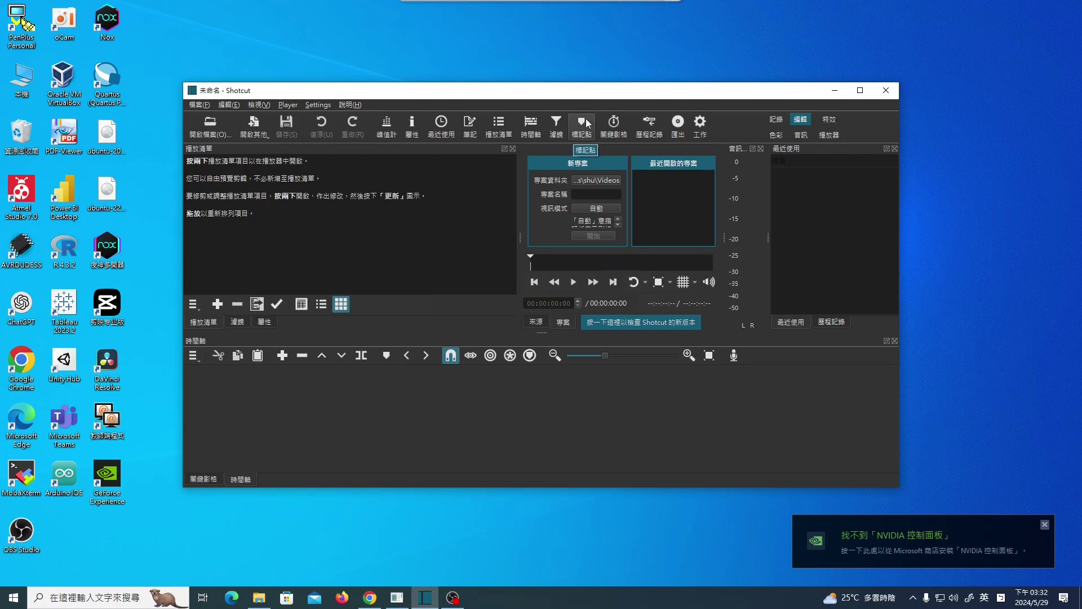
pyautogui.click(599, 193)
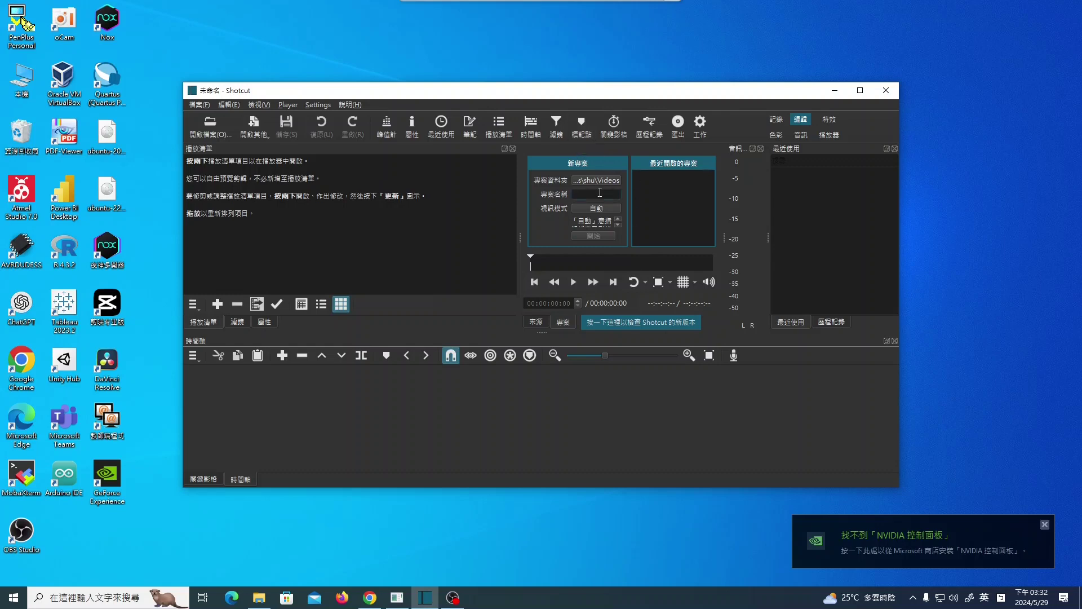
pyautogui.write('202405290332')
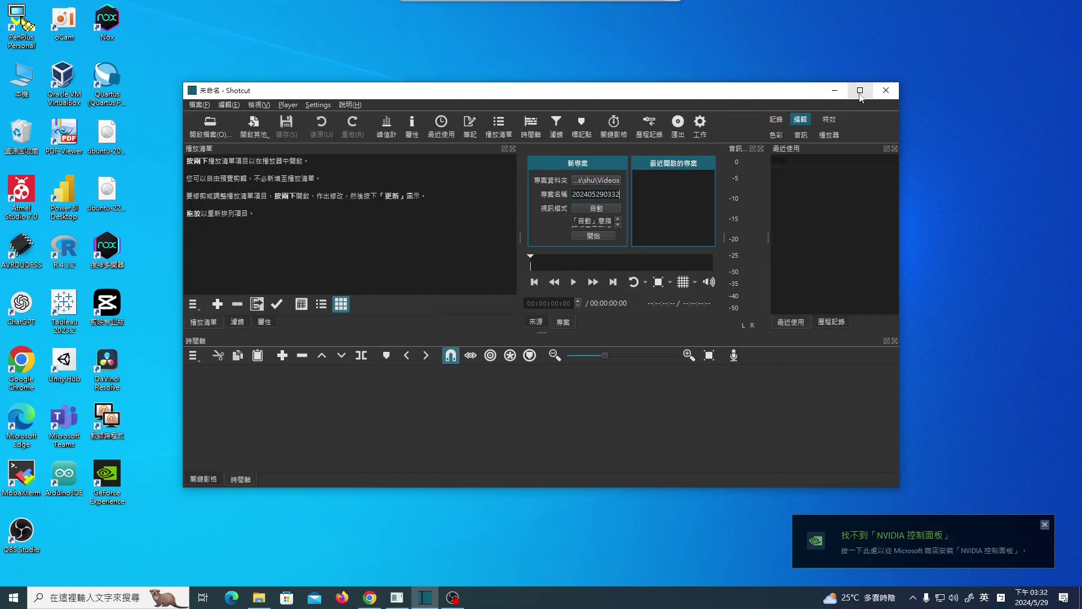
pyautogui.click(860, 90)
pyautogui.click(487, 152)
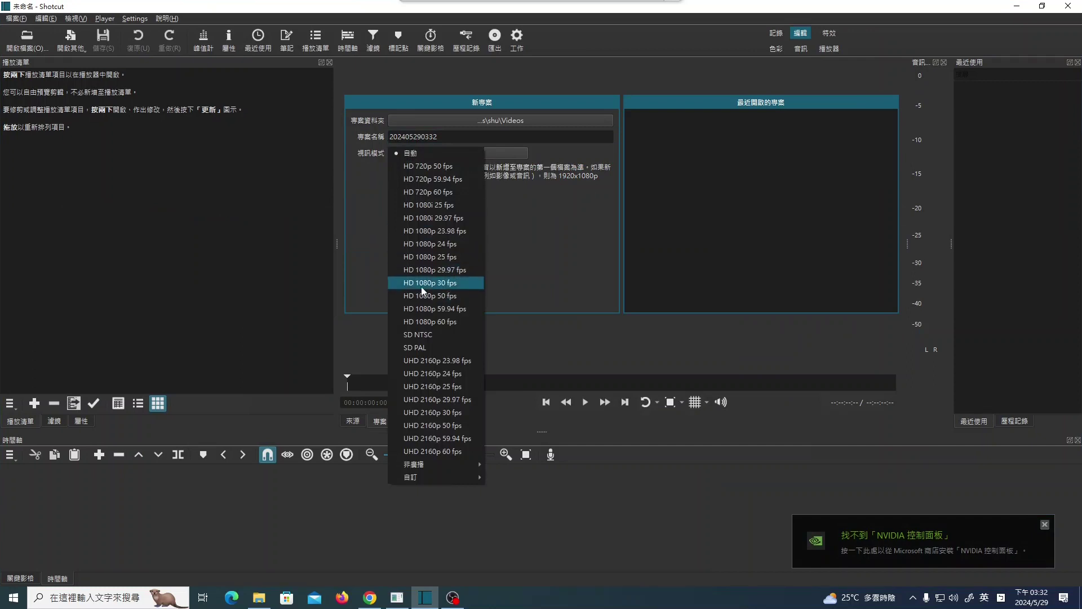
pyautogui.click(462, 282)
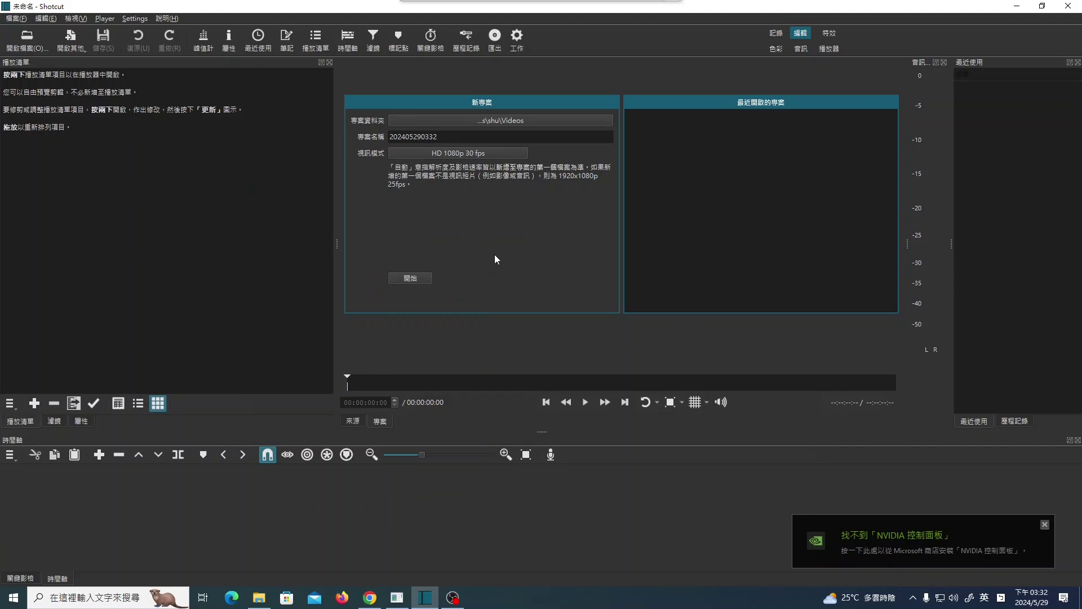
pyautogui.click(417, 278)
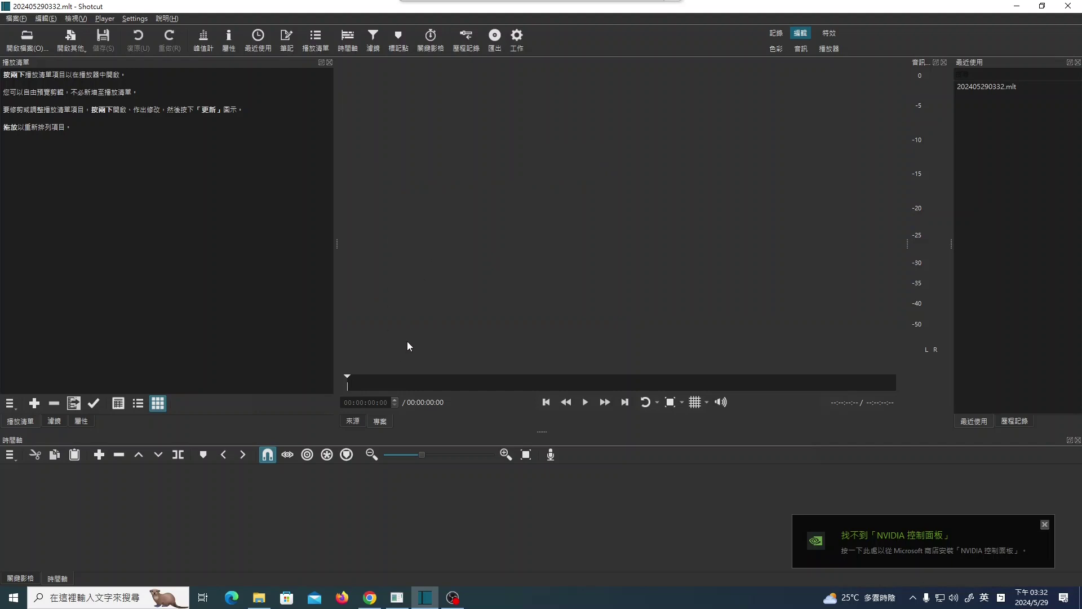
# Import both mche-lee unsplash JPG images from the Downloads folder into the playlist
pyautogui.click(259, 597)
pyautogui.moveTo(450, 301); pyautogui.dragTo(242, 279)
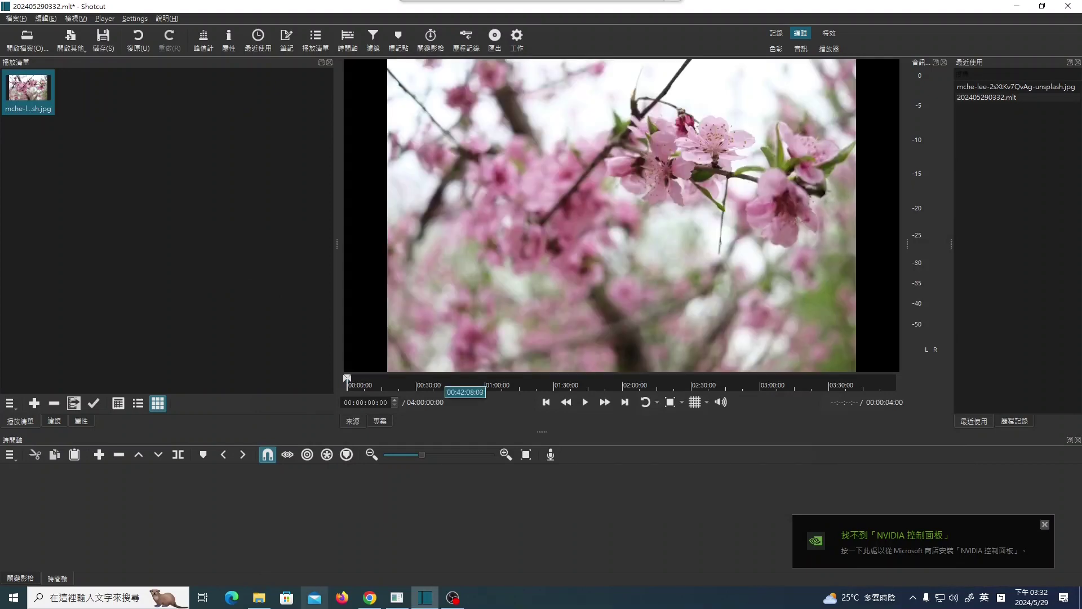
pyautogui.click(259, 597)
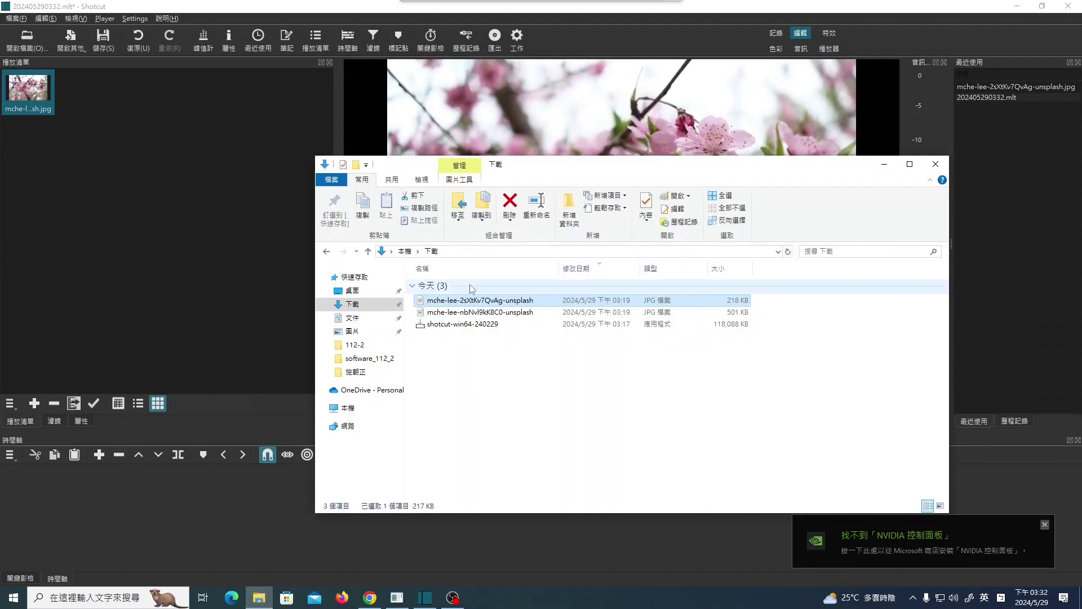
pyautogui.moveTo(456, 313); pyautogui.dragTo(276, 296)
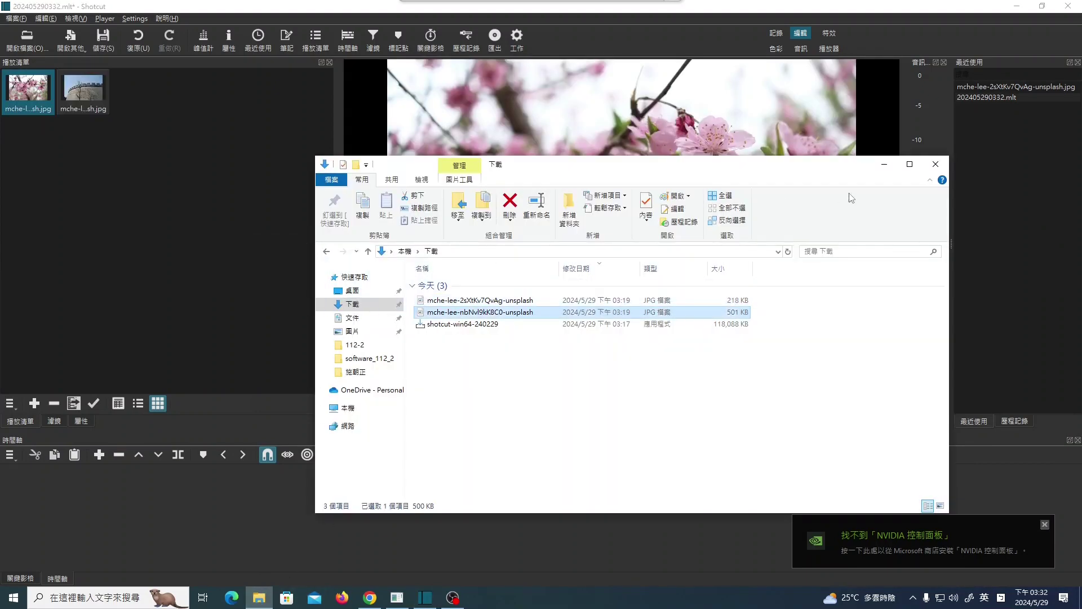
pyautogui.click(885, 164)
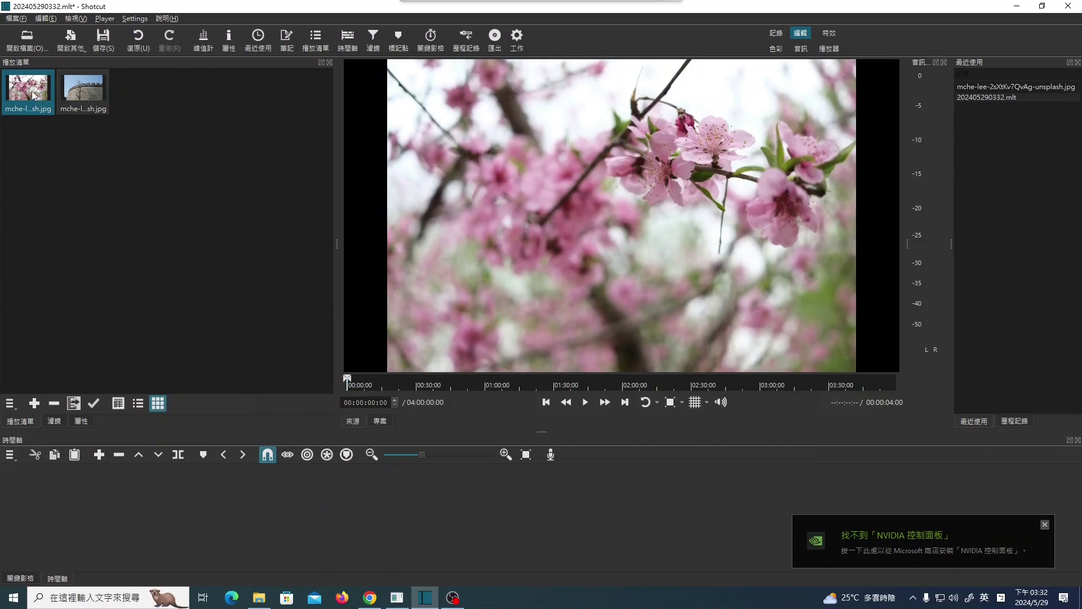
# Place the pink blossom image on the timeline, then enlarge the timeline area and reduce the track height
pyautogui.moveTo(34, 96); pyautogui.dragTo(112, 492)
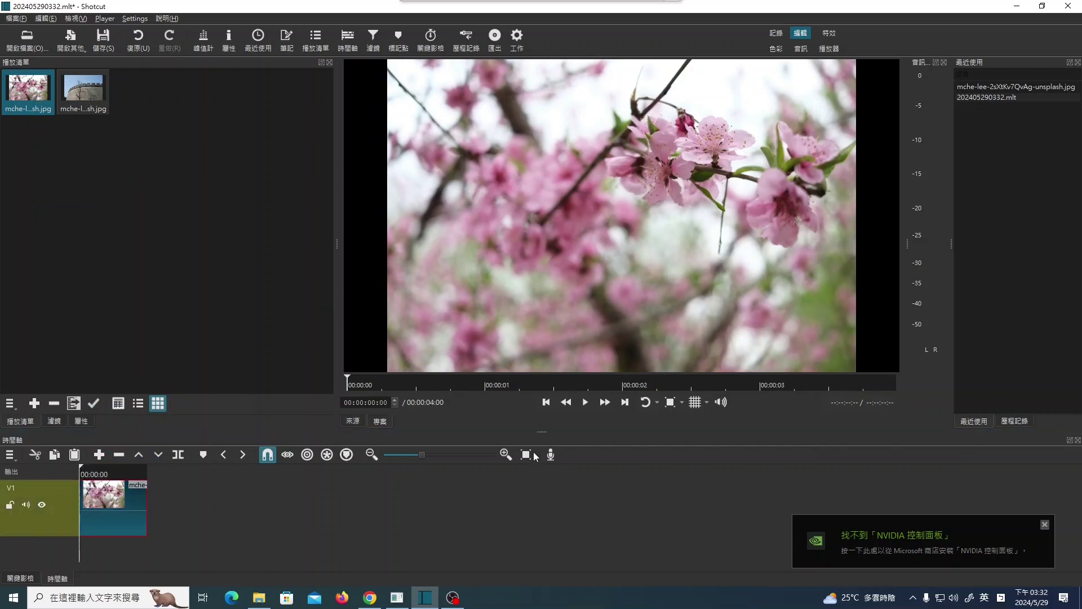
pyautogui.moveTo(542, 432); pyautogui.dragTo(542, 353)
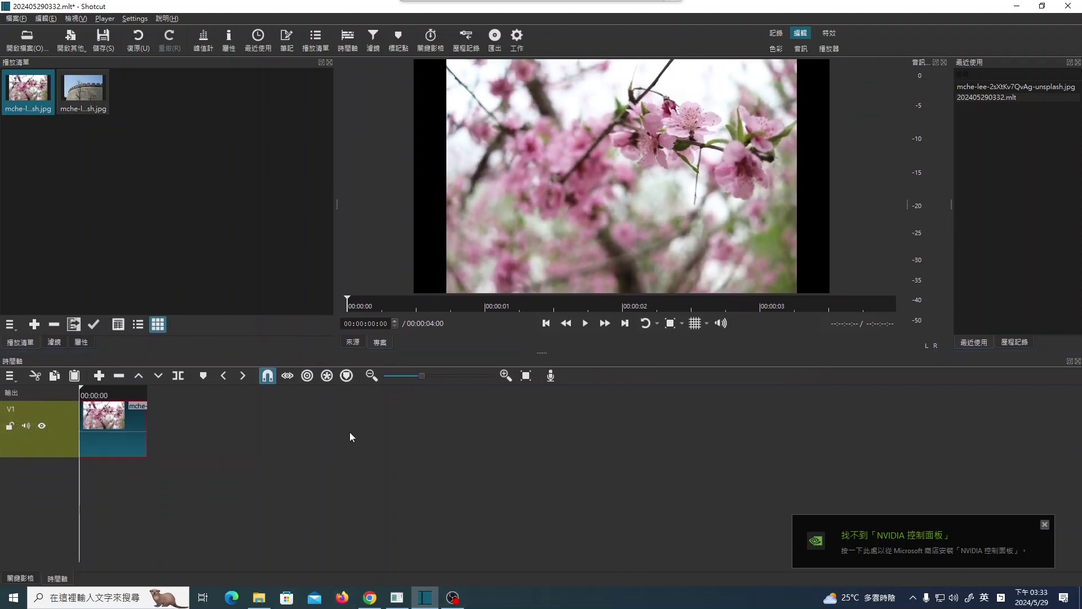
pyautogui.hotkey('ctrl', '-')
pyautogui.hotkey('ctrl', '-')
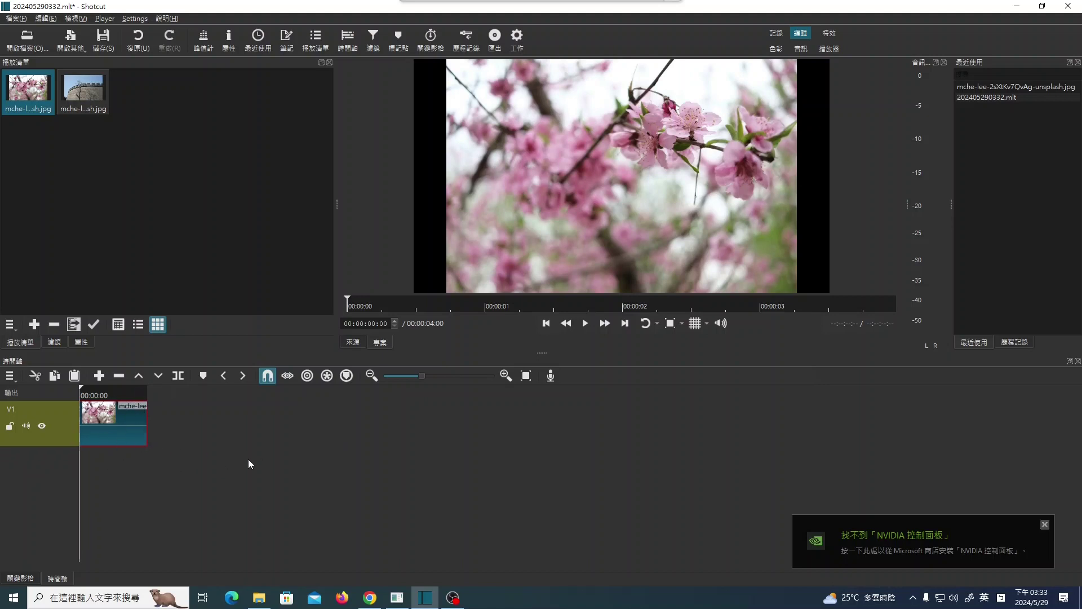
# Place the wall image on a new second video track and lengthen the clips on both tracks to just over 30 seconds
pyautogui.click(10, 376)
pyautogui.moveTo(28, 392)
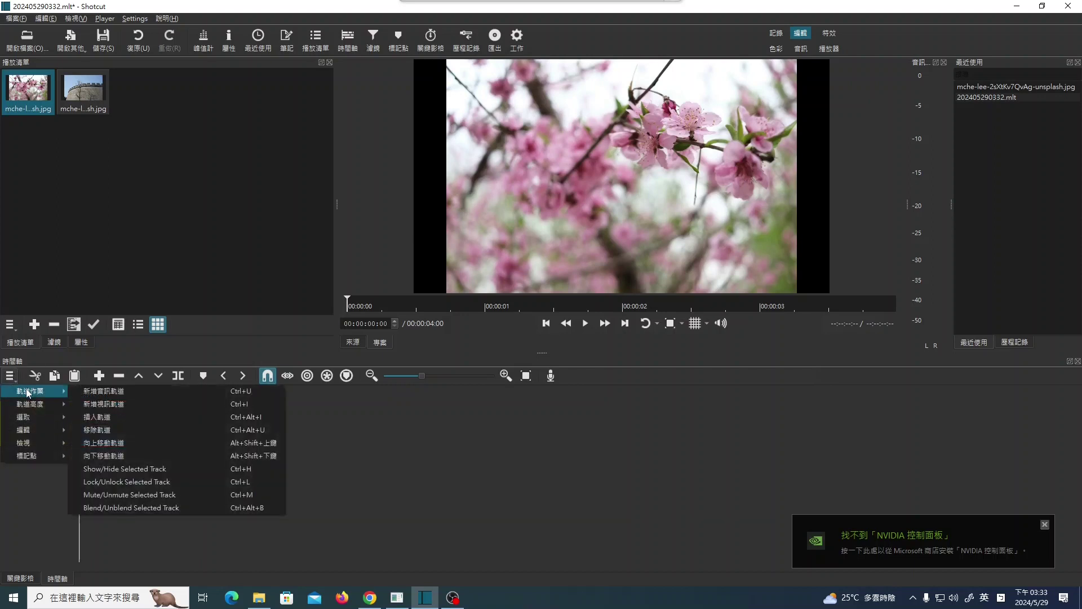
pyautogui.click(99, 404)
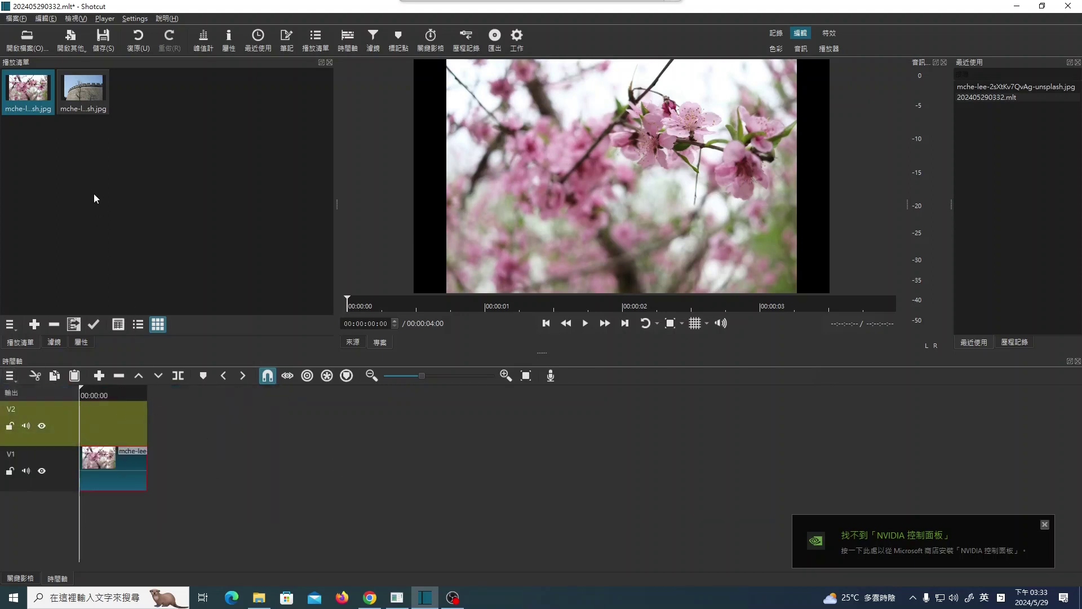
pyautogui.moveTo(85, 90); pyautogui.dragTo(645, 489)
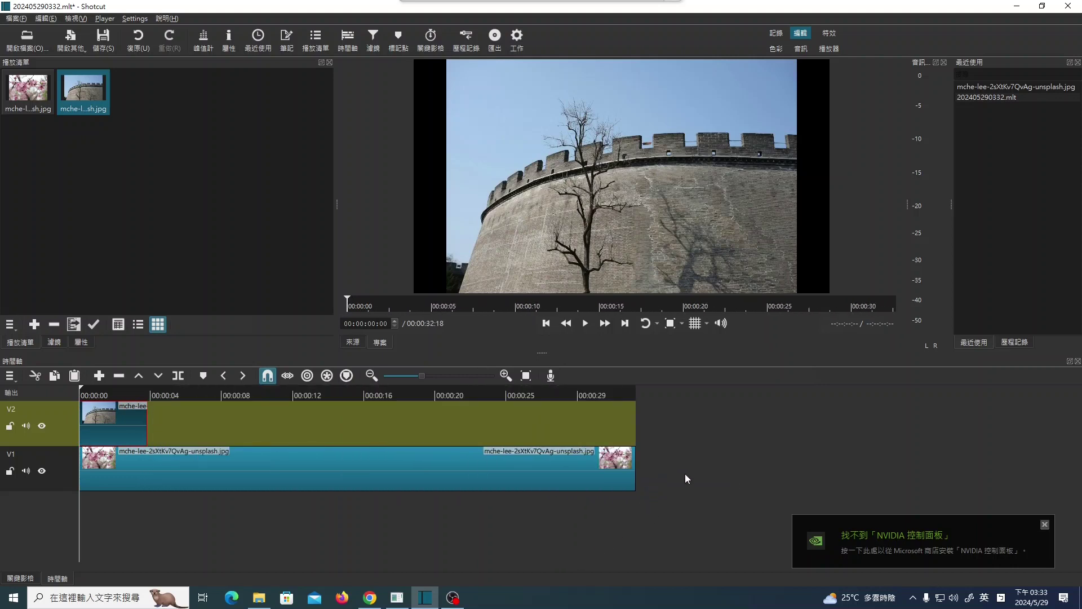
pyautogui.moveTo(145, 421); pyautogui.dragTo(667, 438)
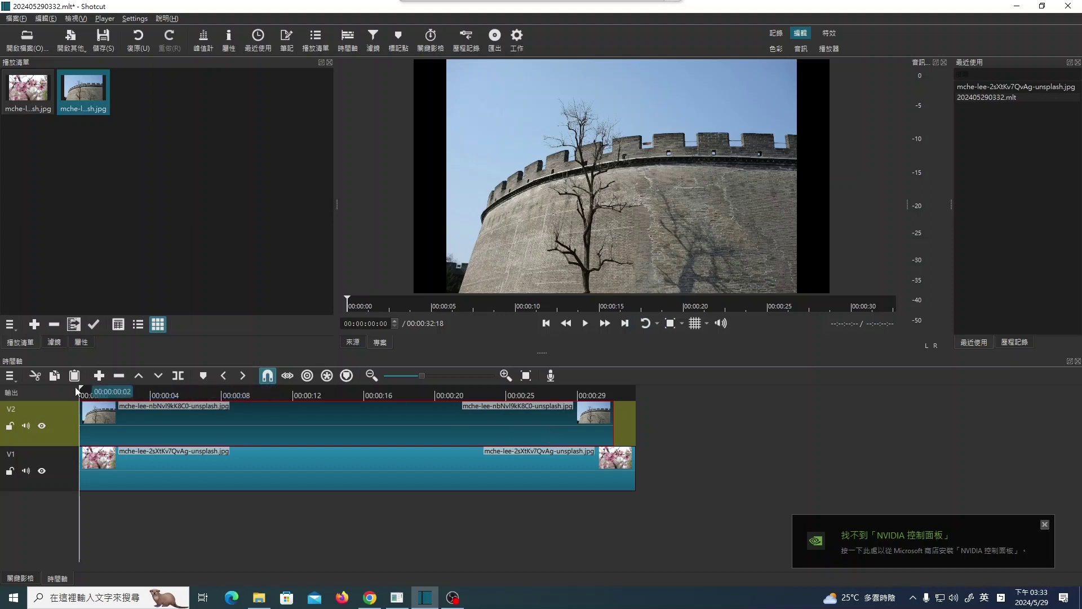
# Split the wall clip on V2 into three segments, cutting at 00:00:07:15 and 00:00:14:04
pyautogui.click(205, 393)
pyautogui.click(179, 379)
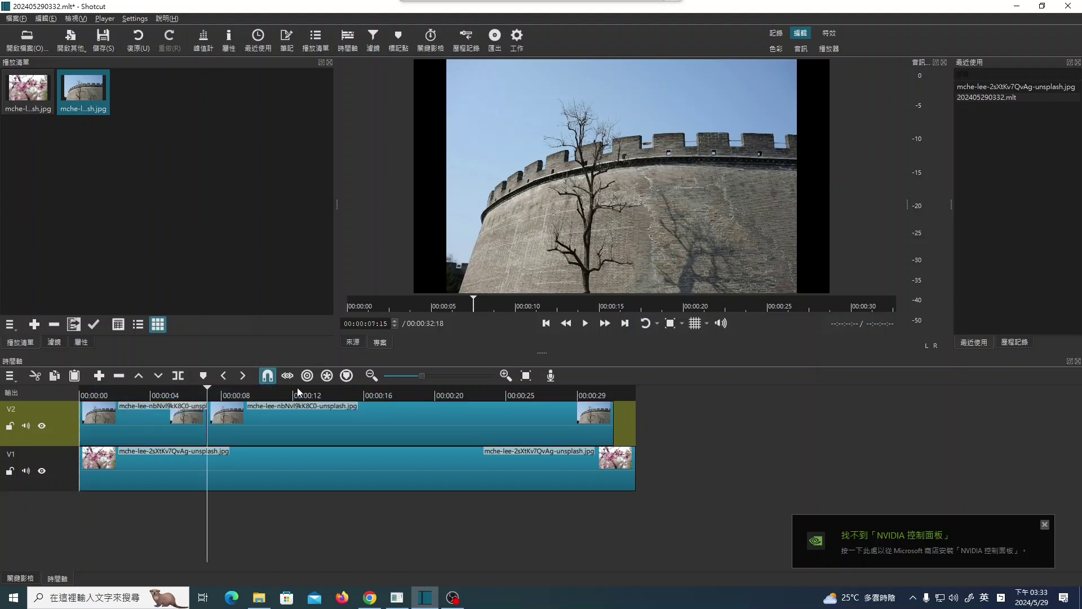
pyautogui.click(320, 393)
pyautogui.click(180, 379)
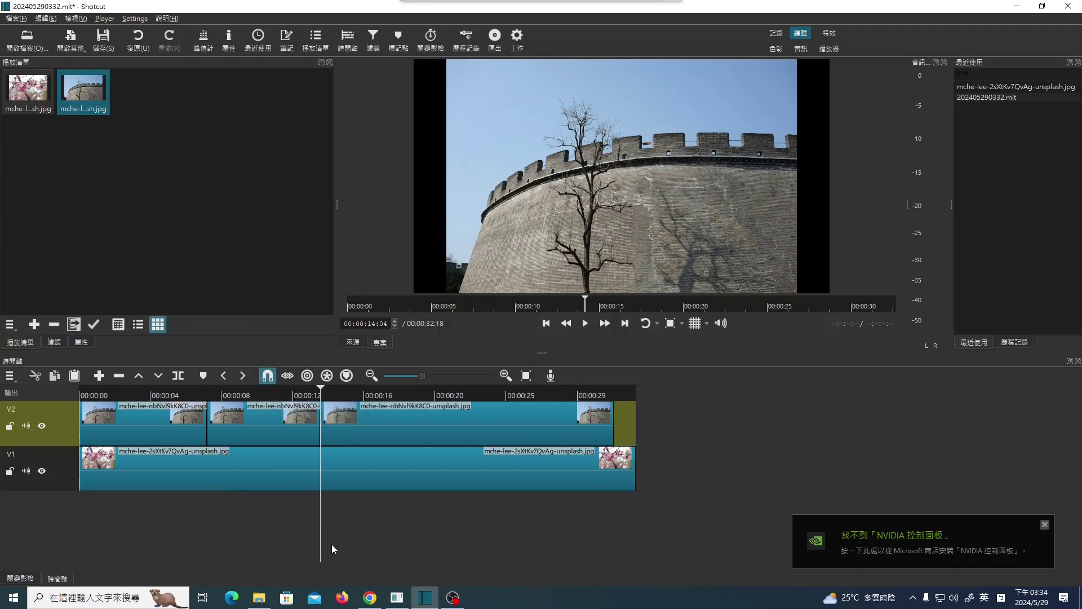
# Select the middle wall segment on V2 and mark the video filter 遮罩：繪製 (Glaxnimate) as a favorite
pyautogui.click(241, 395)
pyautogui.click(279, 420)
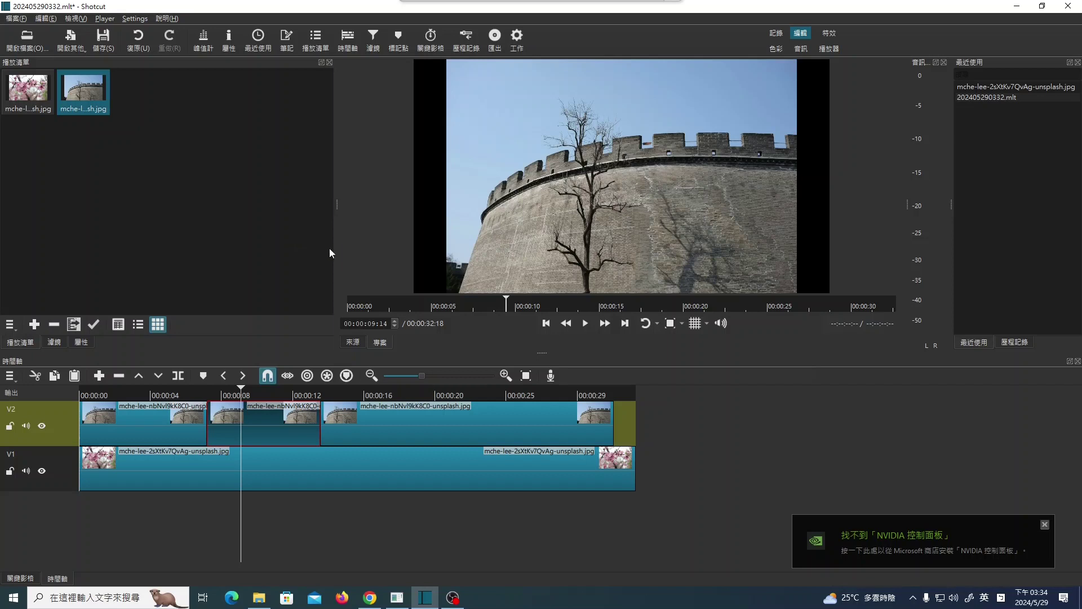
pyautogui.click(57, 344)
pyautogui.click(12, 172)
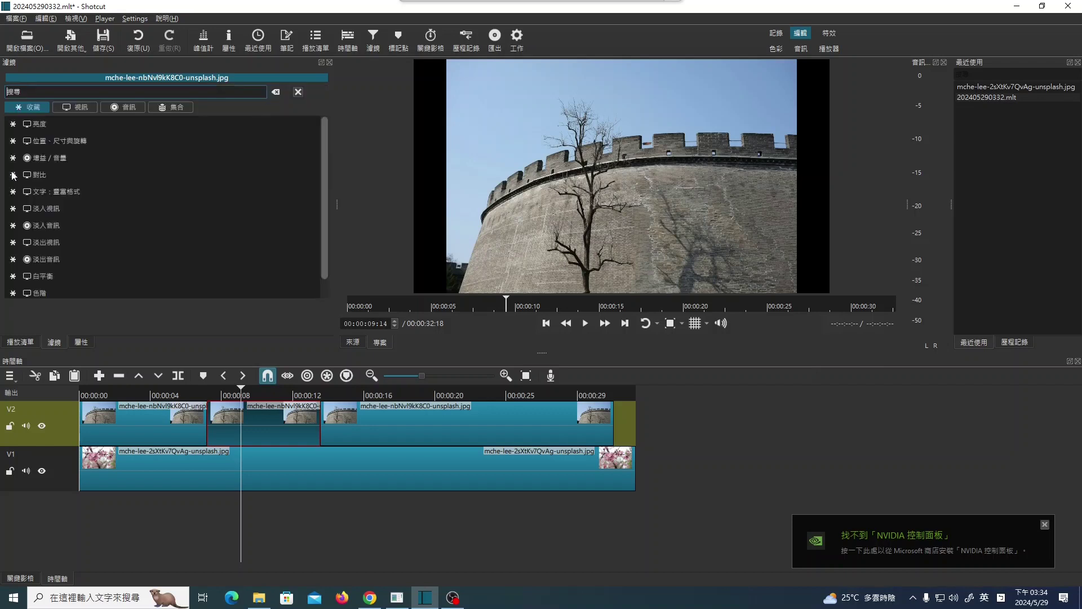
pyautogui.click(75, 107)
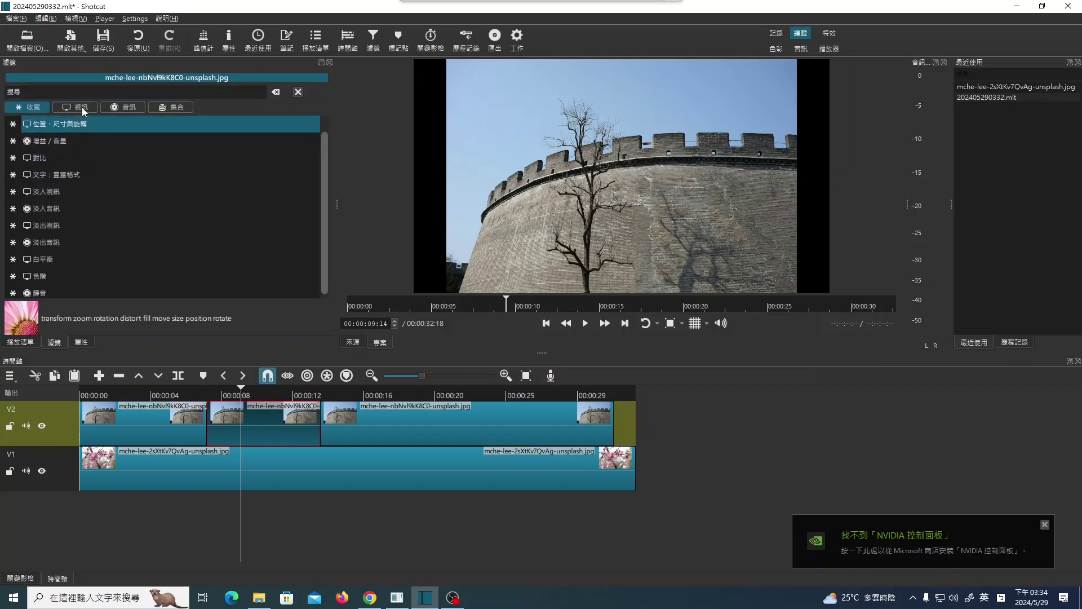
pyautogui.scroll(-2, 261, 191)
pyautogui.scroll(-18, 330, 179)
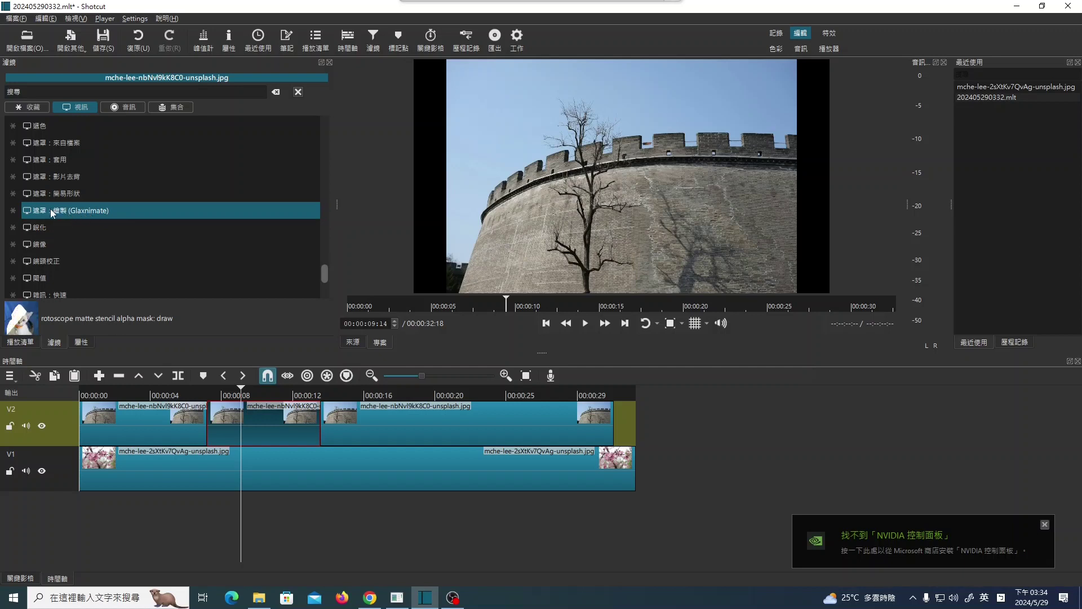
pyautogui.click(12, 211)
pyautogui.click(40, 107)
pyautogui.click(87, 226)
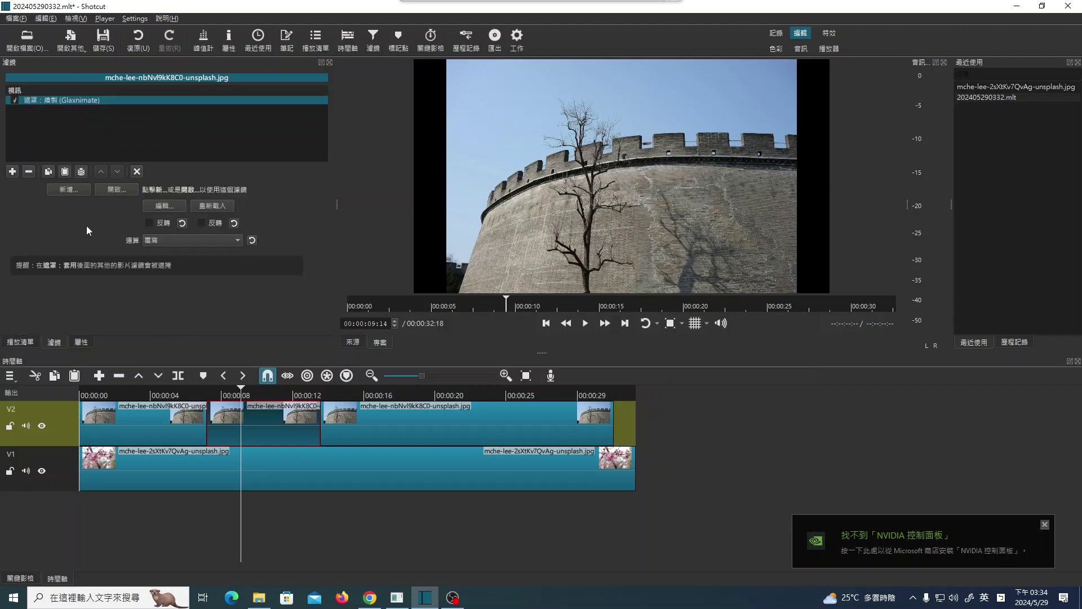
pyautogui.click(67, 188)
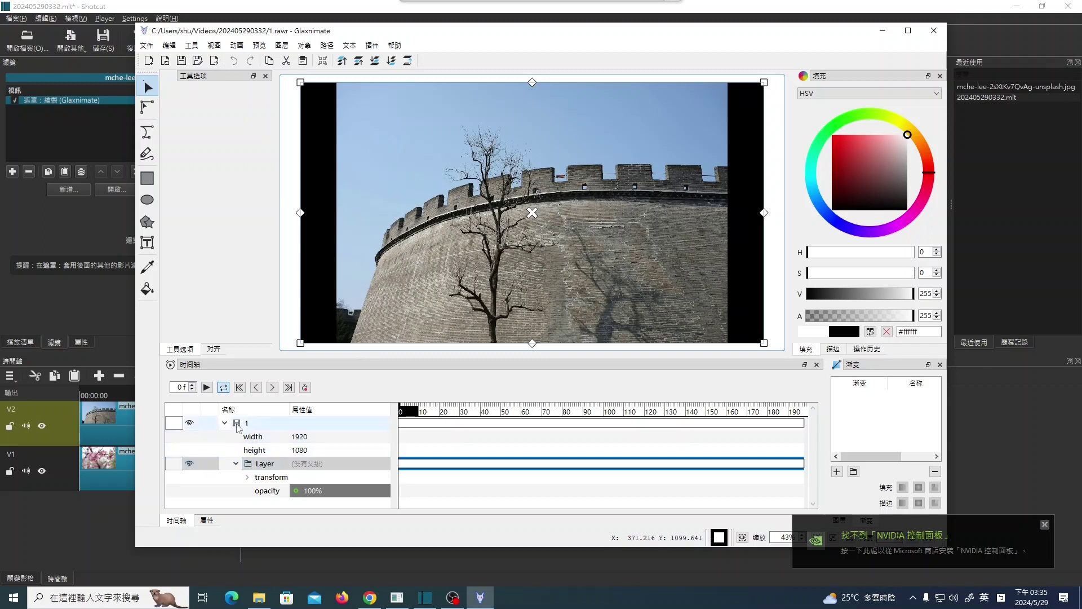
# Draw a large circle taller than the frame with the Ellipse tool and move it over the left part of the canvas
pyautogui.click(259, 429)
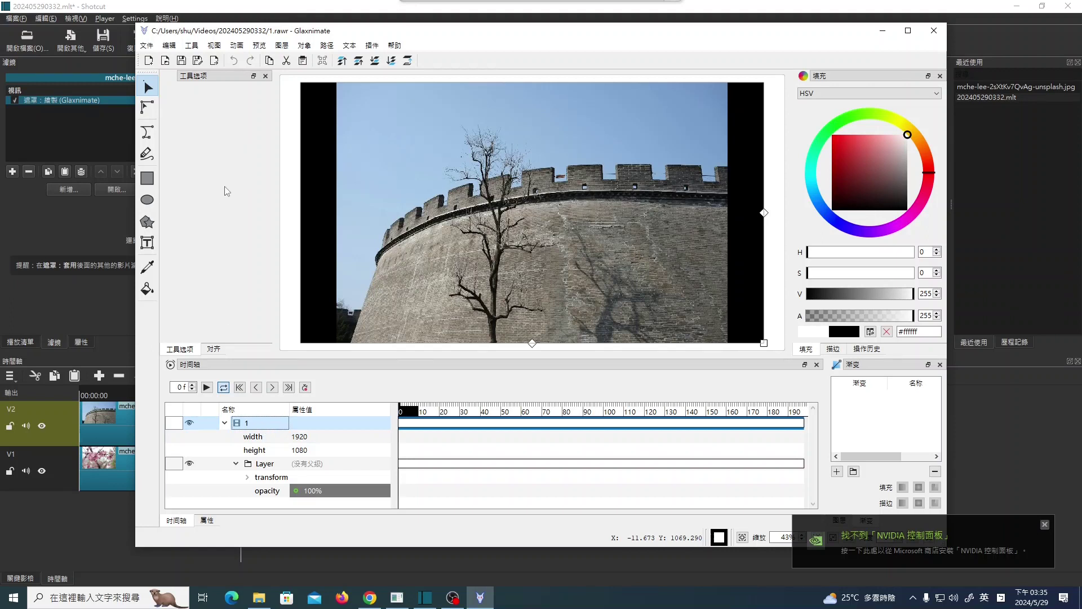
pyautogui.click(147, 199)
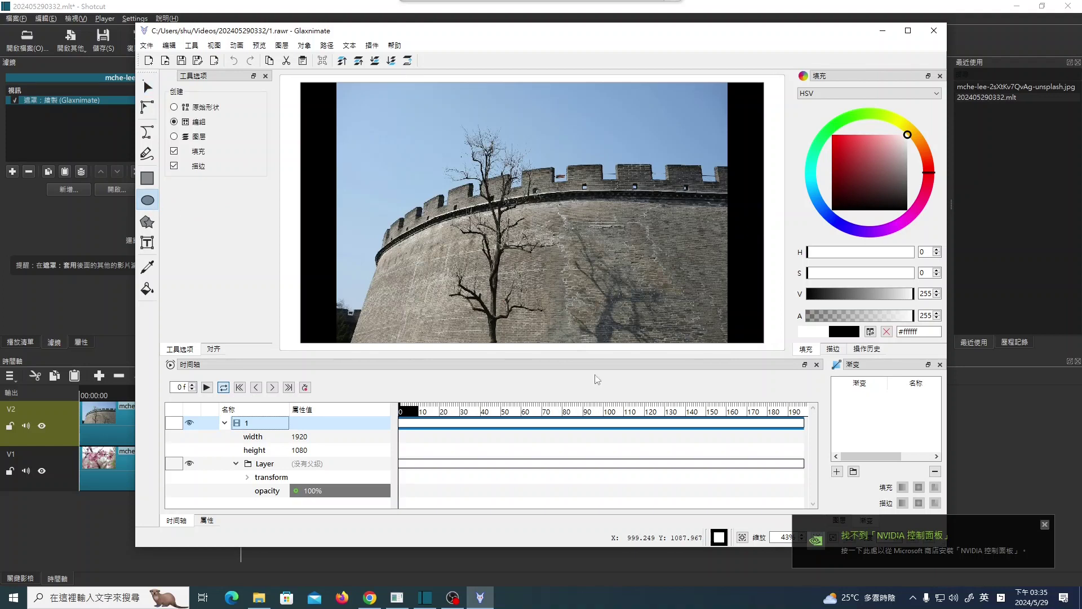
pyautogui.click(1044, 525)
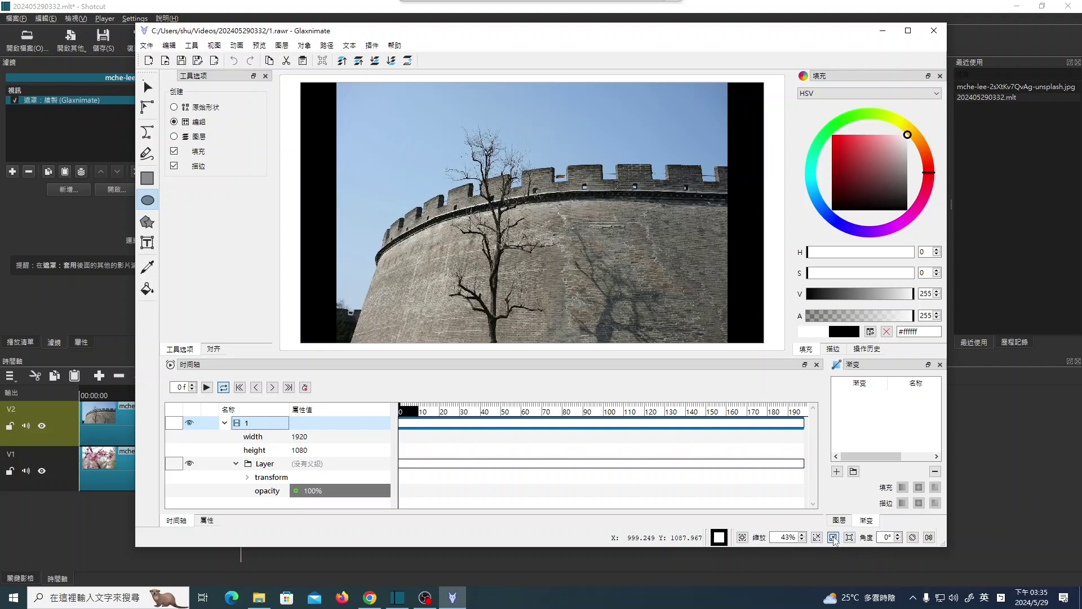
pyautogui.click(834, 537)
pyautogui.click(834, 538)
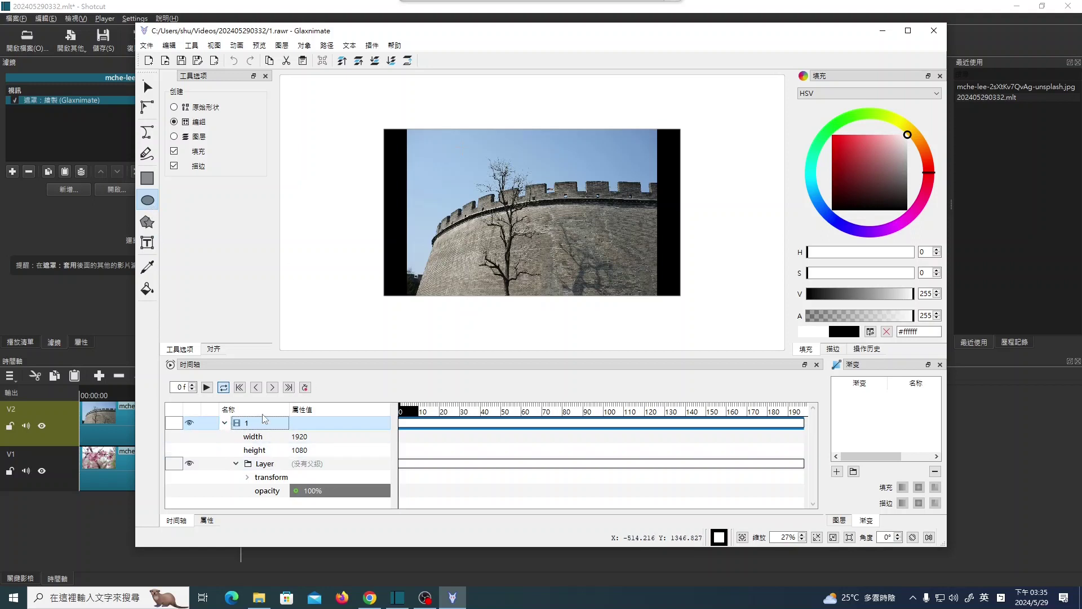
pyautogui.moveTo(358, 135); pyautogui.dragTo(616, 376)
pyautogui.click(148, 87)
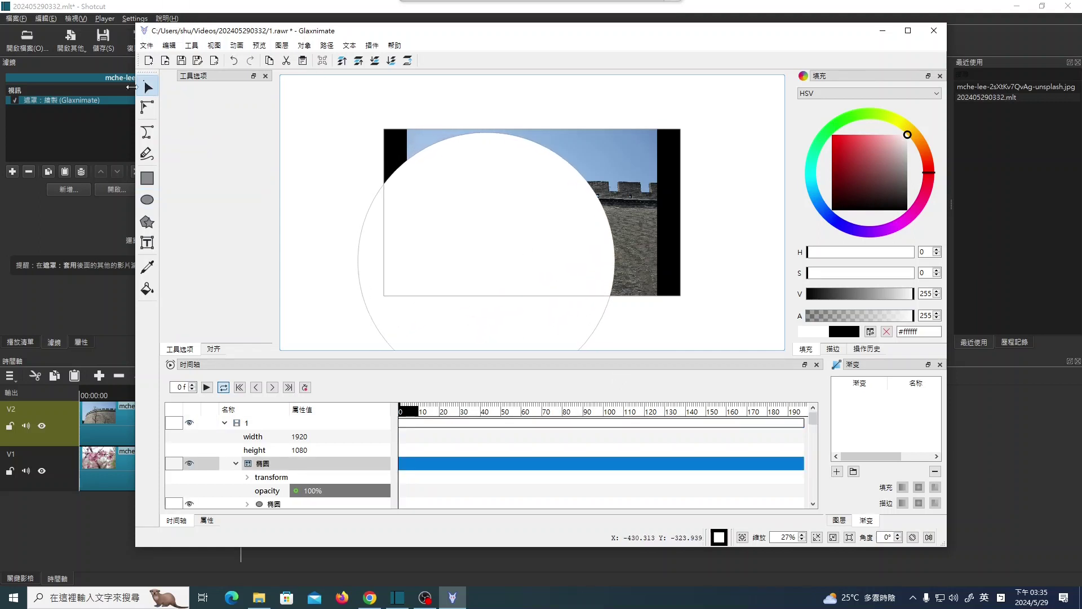
pyautogui.moveTo(520, 245); pyautogui.dragTo(490, 218)
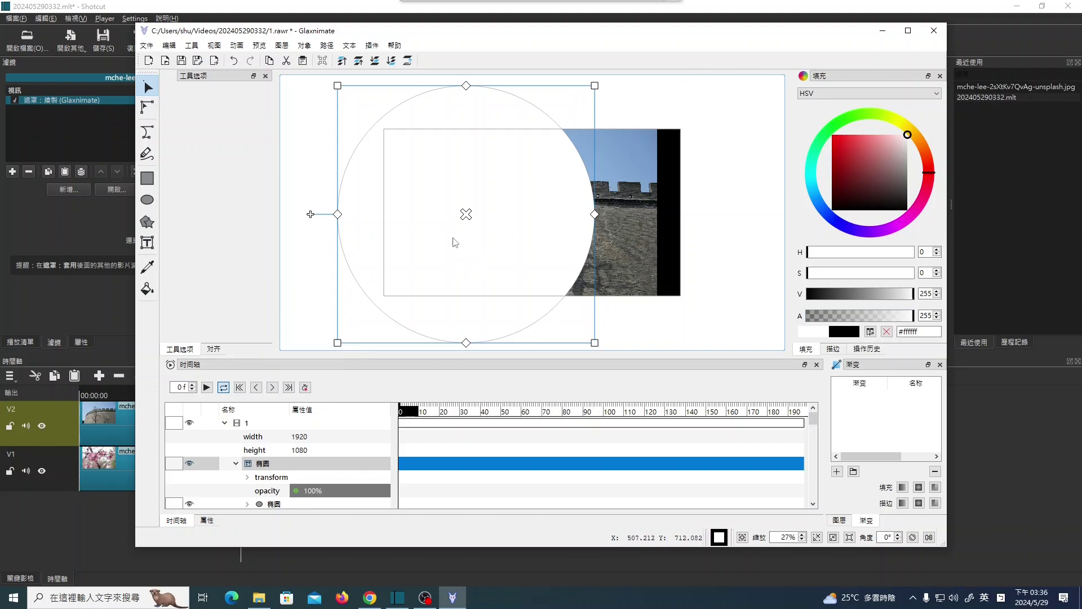
pyautogui.moveTo(311, 214); pyautogui.dragTo(287, 212)
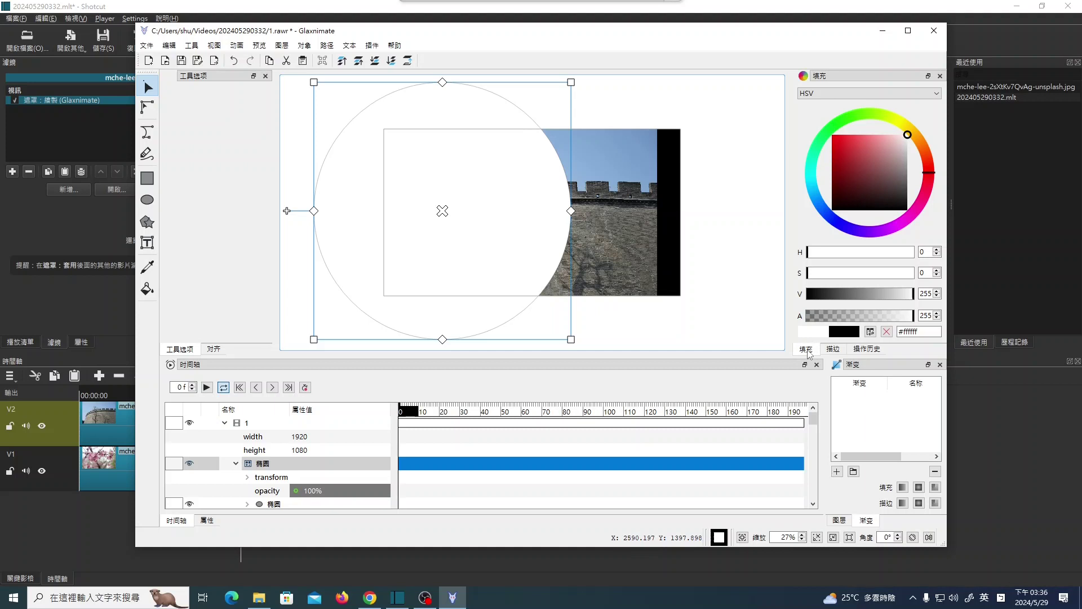
# Fill the circle with the light red #e87272 at full alpha 255 and open its stroke settings
pyautogui.click(870, 142)
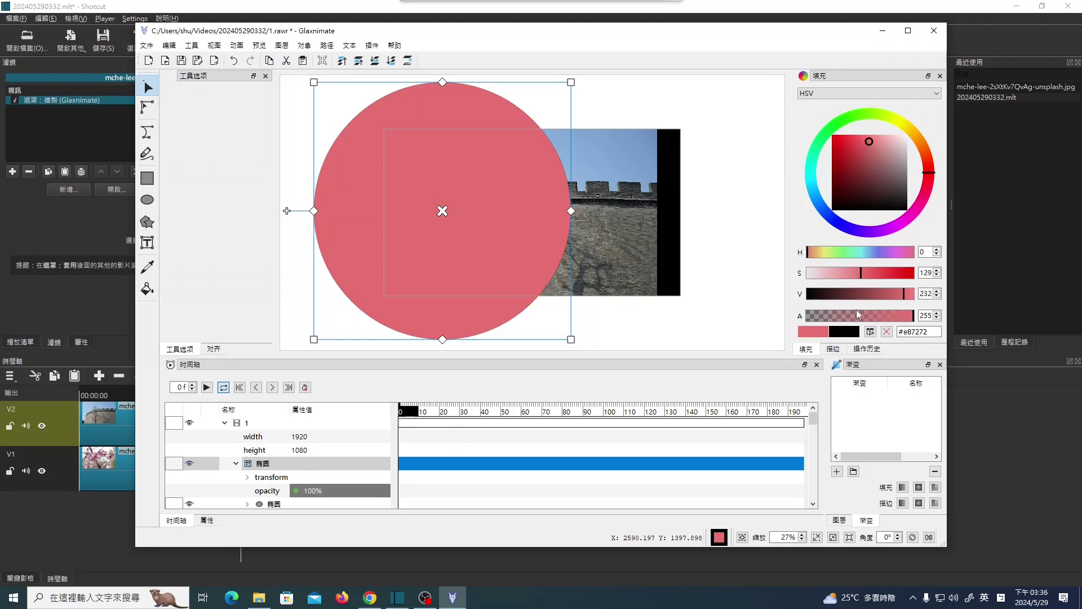
pyautogui.moveTo(910, 320)
pyautogui.mouseDown()
pyautogui.moveTo(808, 319)
pyautogui.moveTo(931, 320)
pyautogui.mouseUp()
pyautogui.click(834, 349)
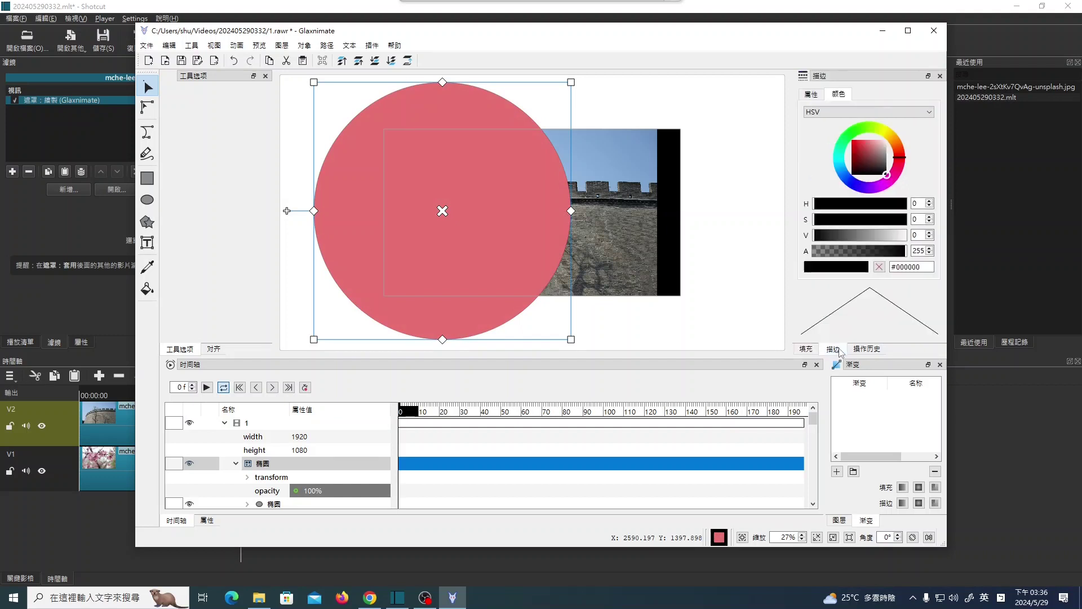
# Set the circle's stroke width to 0 and return to its fill settings
pyautogui.click(812, 94)
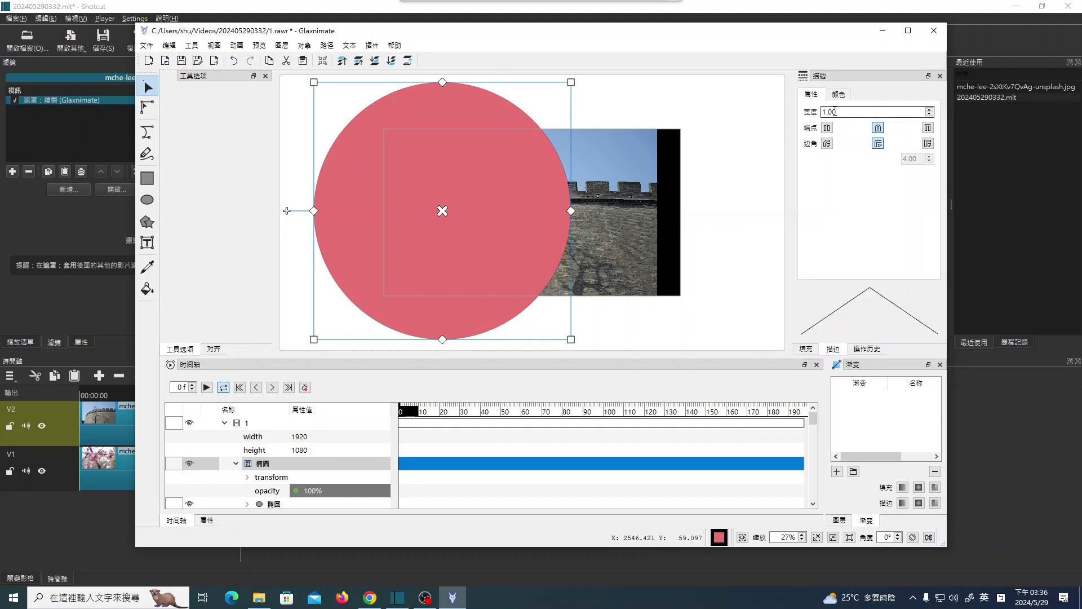
pyautogui.scroll(4, 930, 111)
pyautogui.scroll(5, 931, 111)
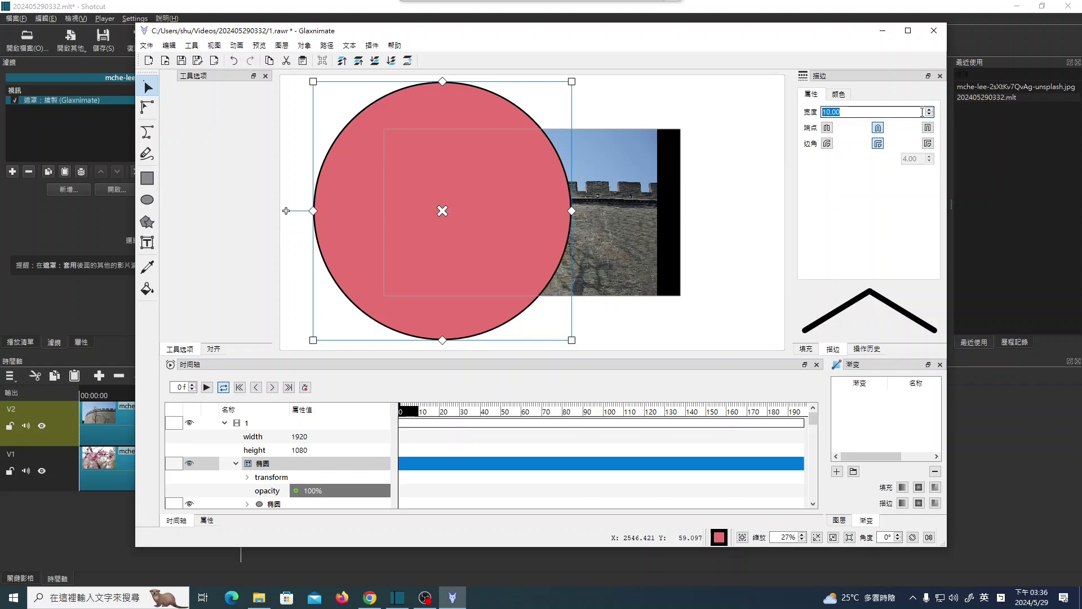
pyautogui.scroll(-8, 930, 115)
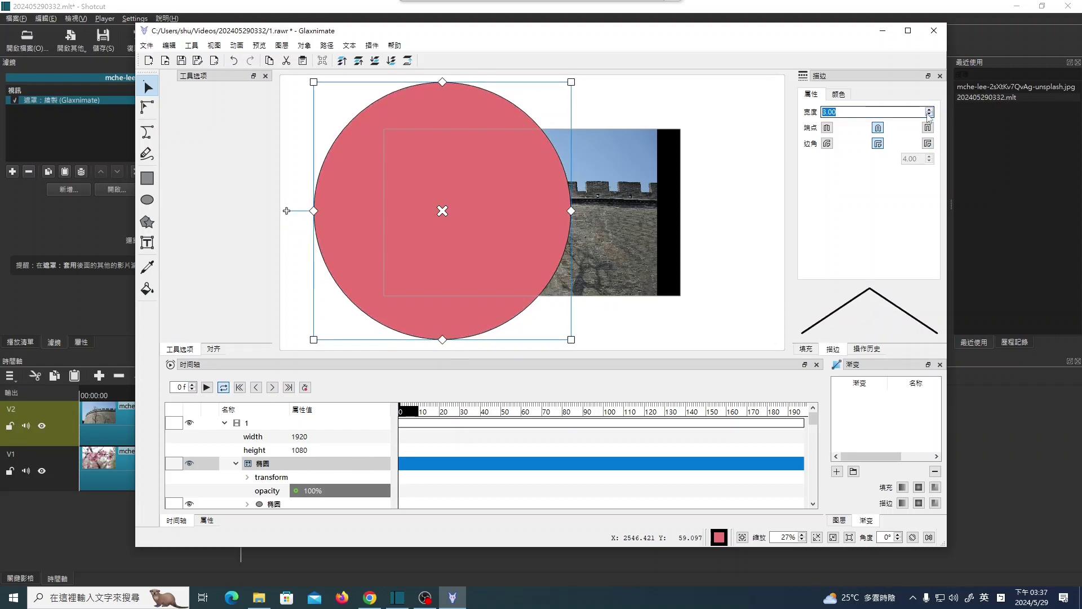
pyautogui.scroll(-2, 929, 116)
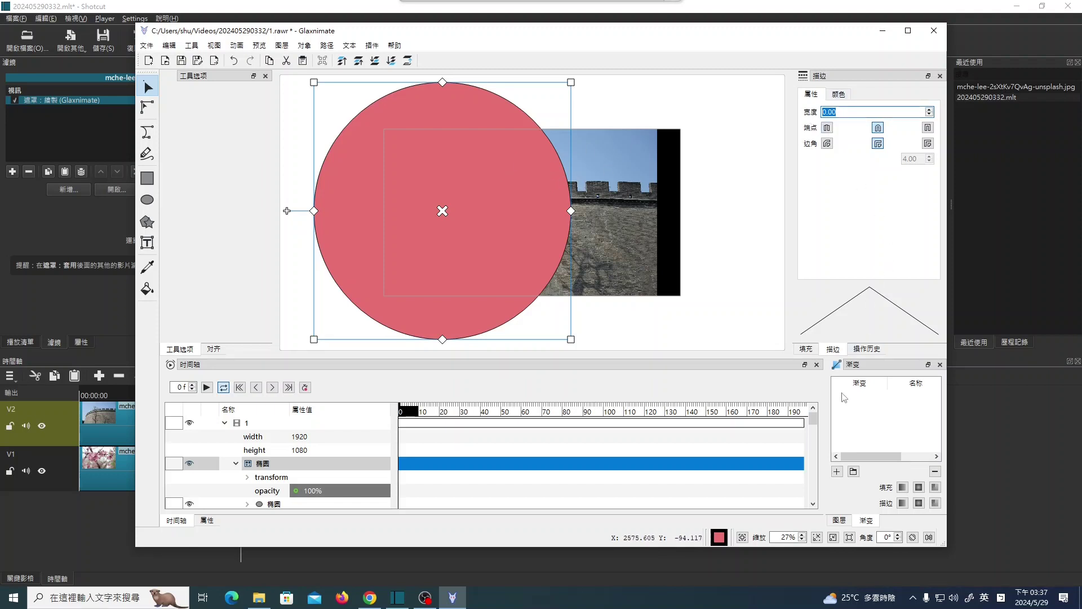
pyautogui.click(807, 349)
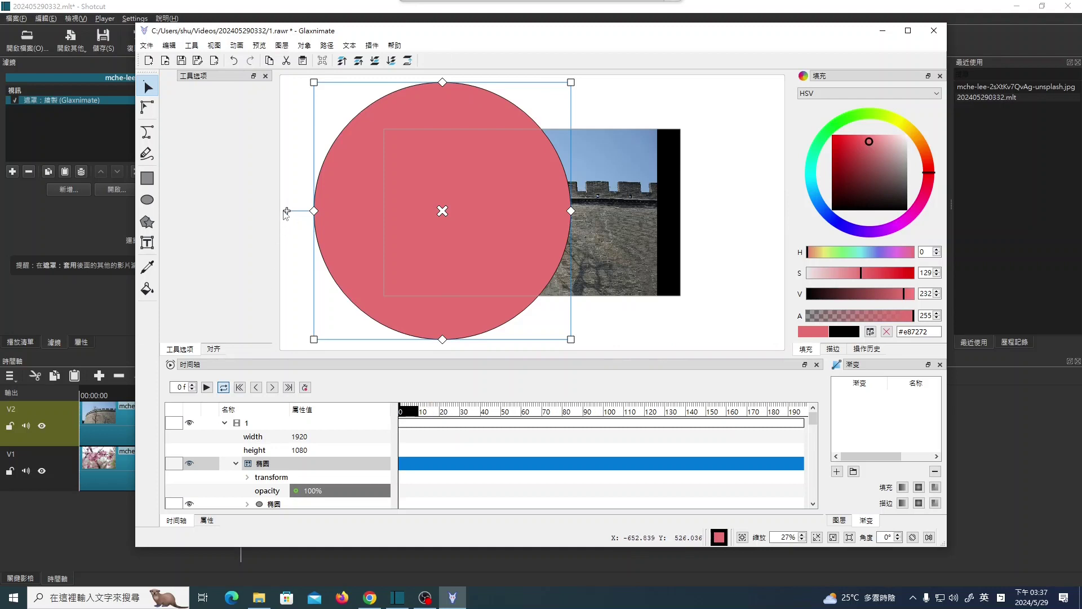
# Shift the circle slightly left and down on the canvas, then save 1.rawr and exit Glaxnimate
pyautogui.moveTo(289, 212)
pyautogui.mouseDown()
pyautogui.moveTo(314, 211)
pyautogui.moveTo(243, 220)
pyautogui.moveTo(276, 217)
pyautogui.mouseUp()
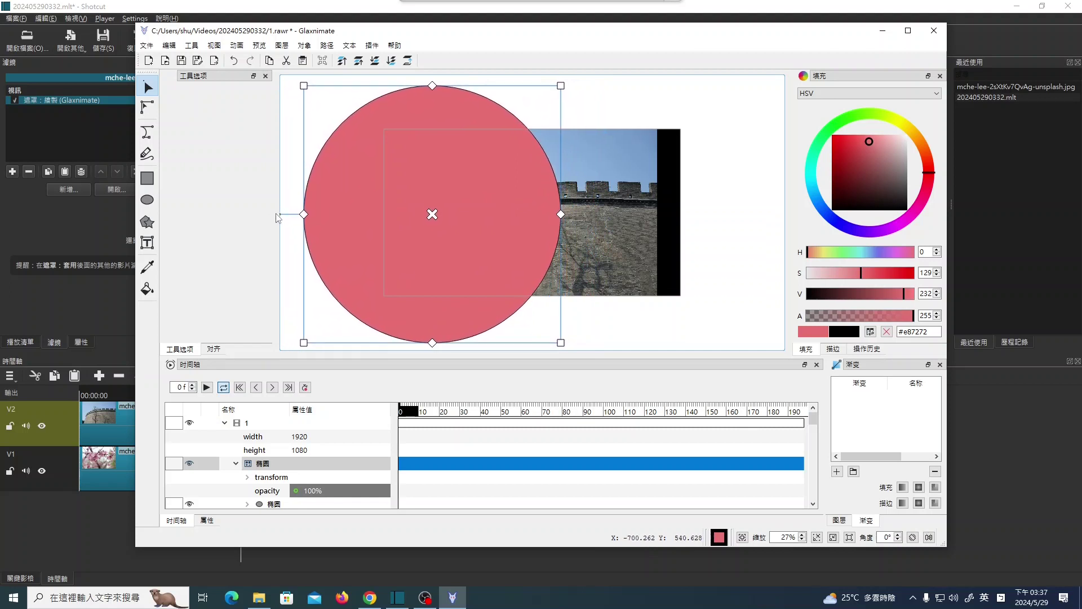
pyautogui.click(181, 61)
pyautogui.click(146, 45)
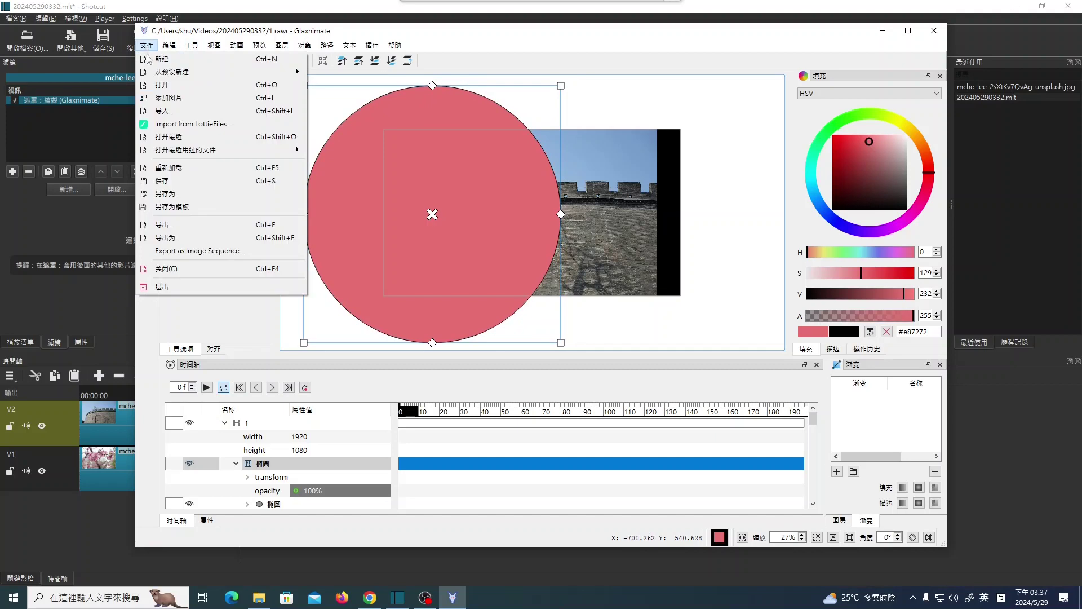
pyautogui.click(169, 287)
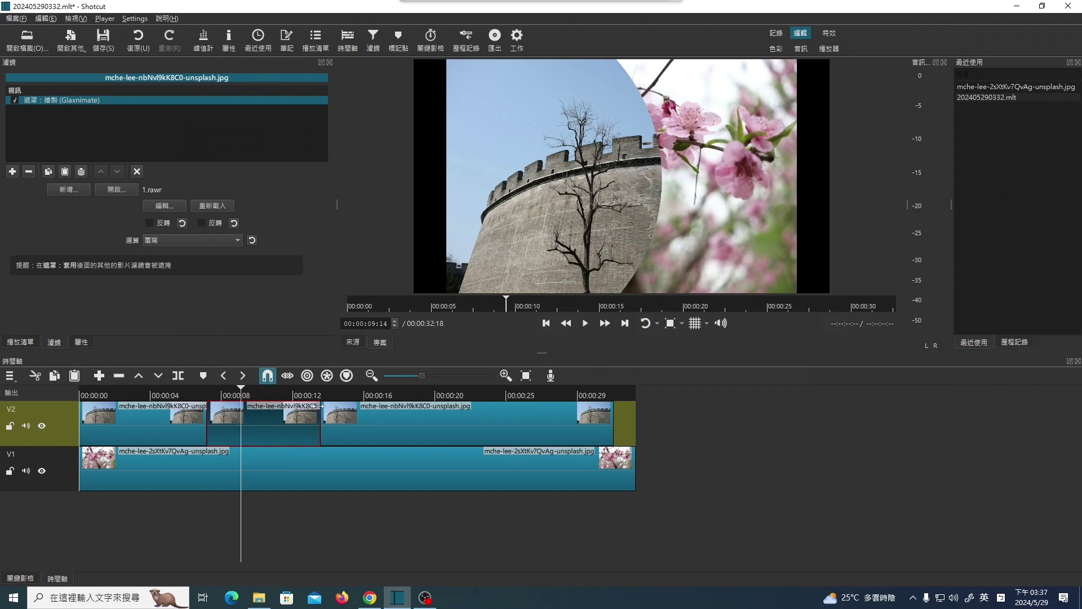
# Compare the preview outside and inside the masked V2 segment, and reopen its mask drawing 1.rawr for editing
pyautogui.click(359, 398)
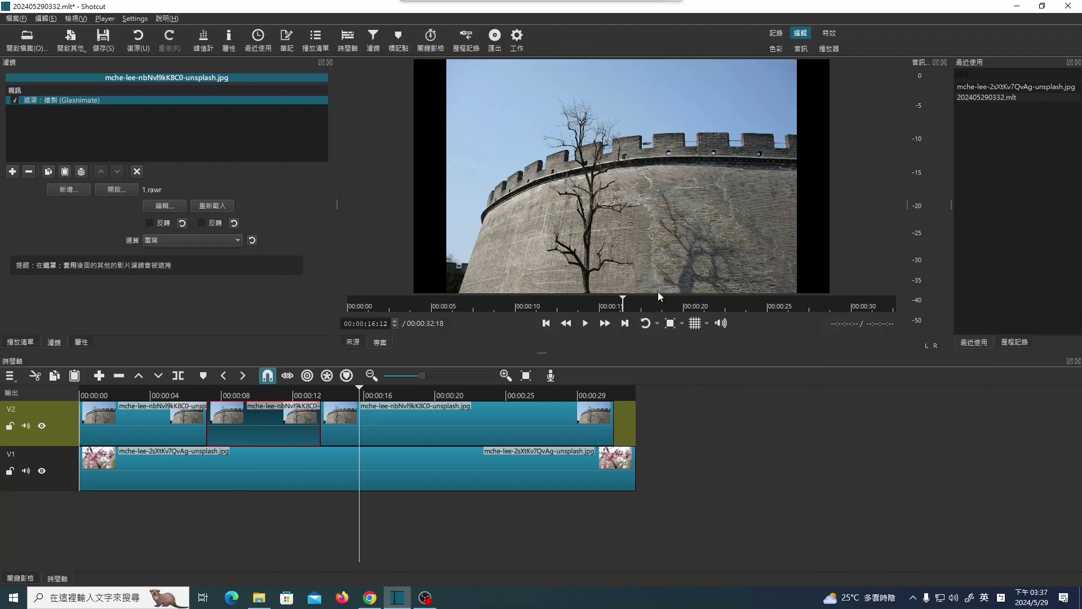
pyautogui.click(271, 396)
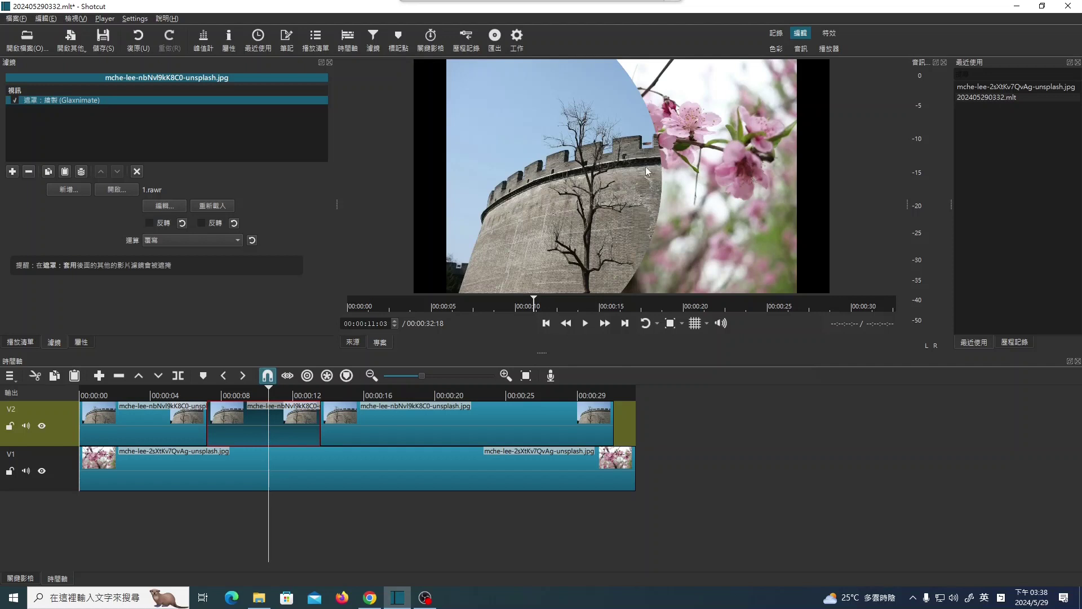
pyautogui.click(162, 206)
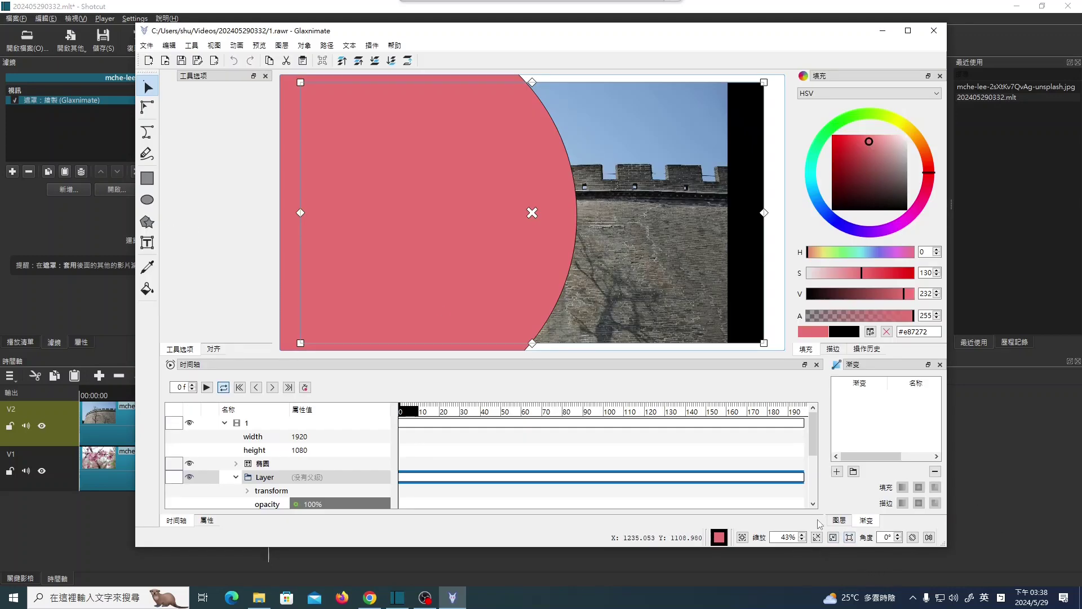
pyautogui.click(834, 538)
pyautogui.click(833, 539)
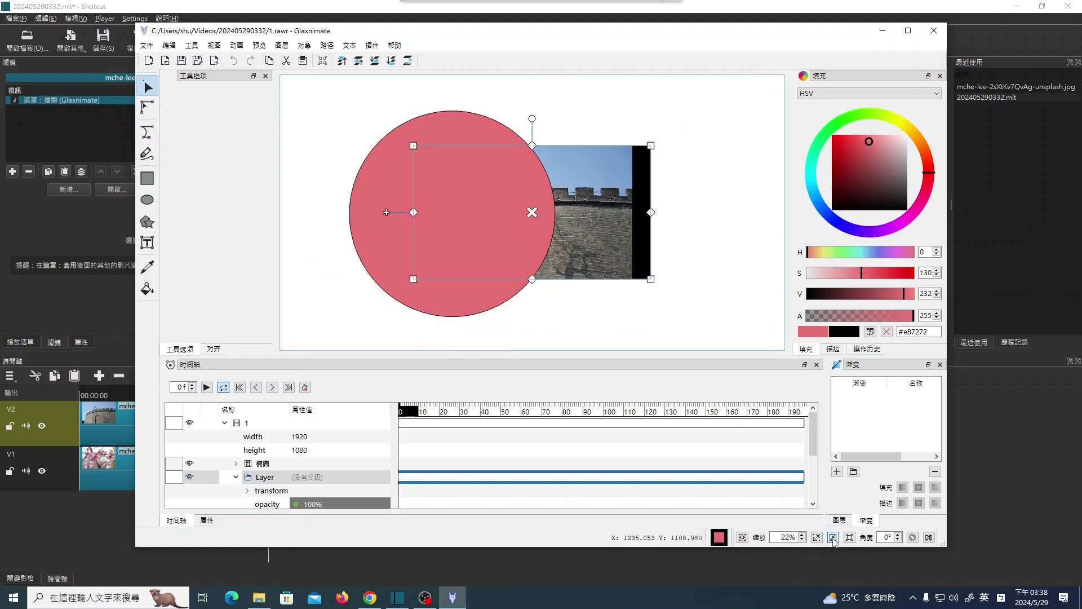
pyautogui.click(833, 539)
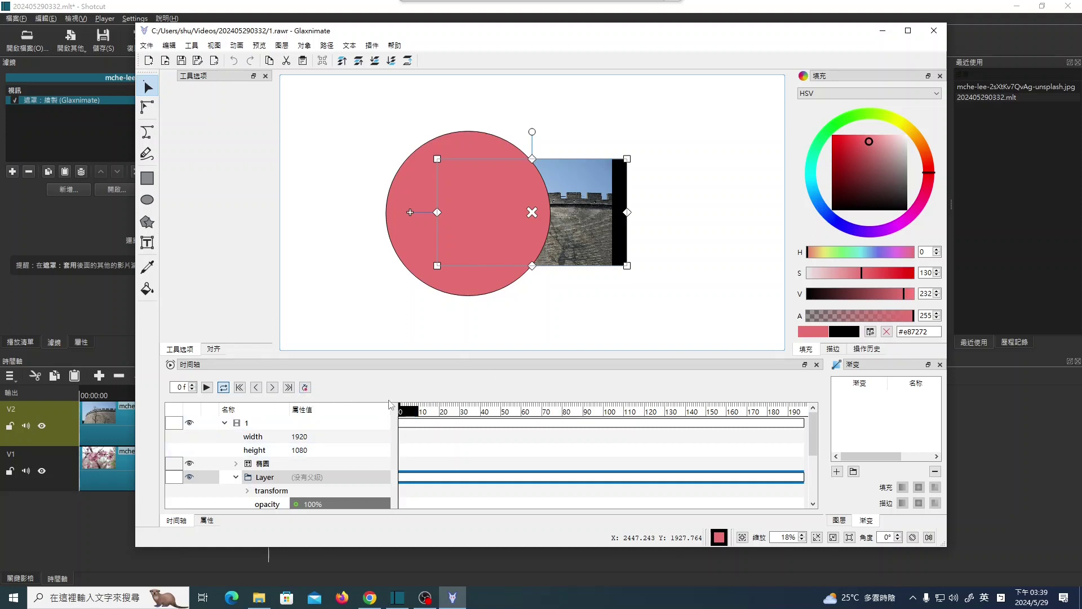
# Turn on keyframe recording and, at frame 0, move the 椭圆 circle completely off the left side of the image
pyautogui.click(305, 387)
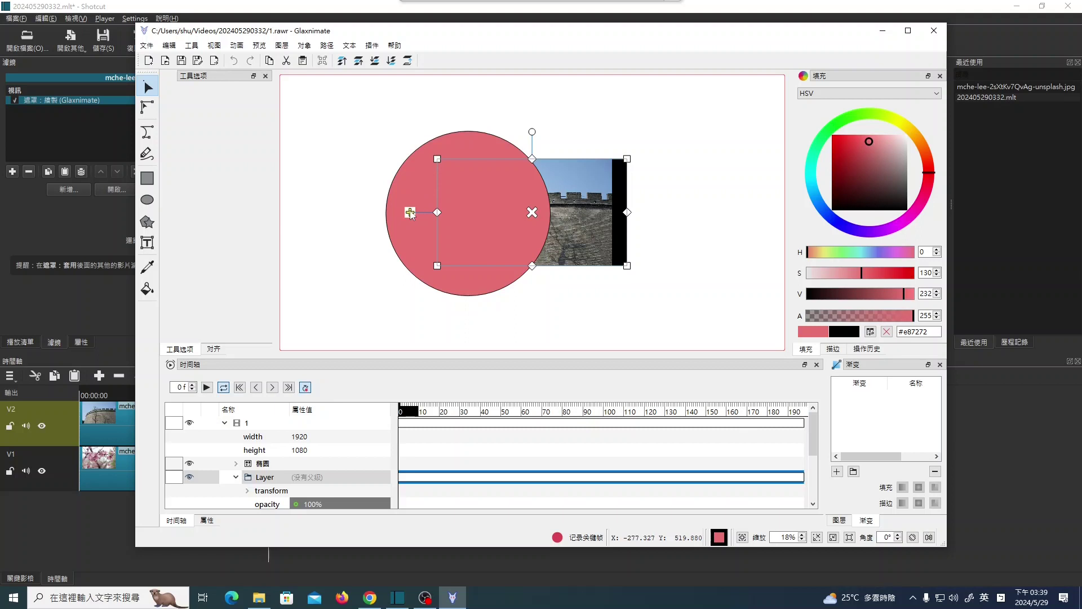
pyautogui.moveTo(410, 213); pyautogui.dragTo(262, 214)
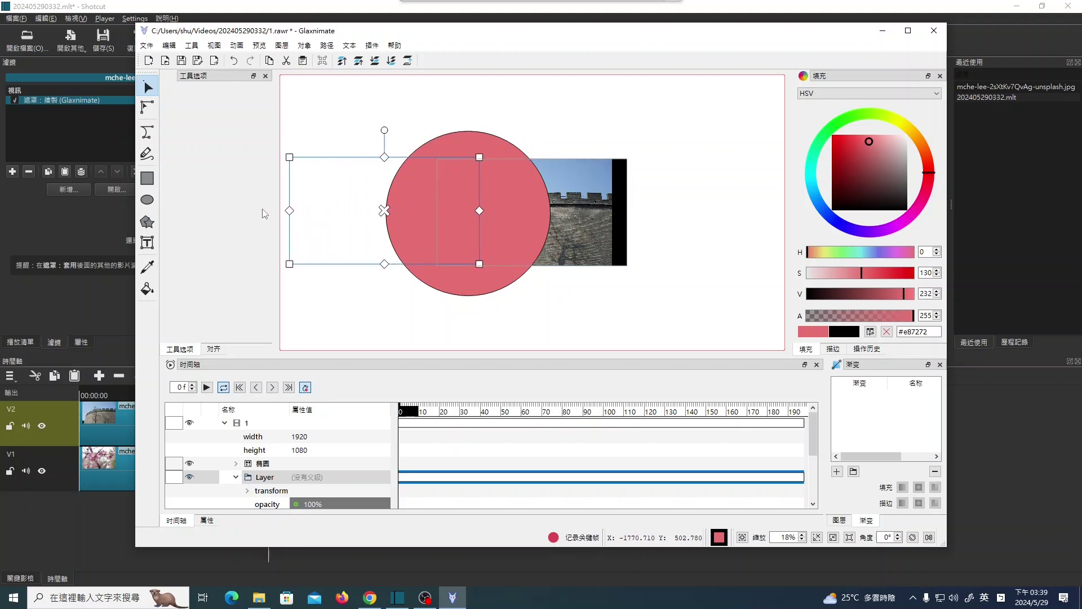
pyautogui.click(234, 62)
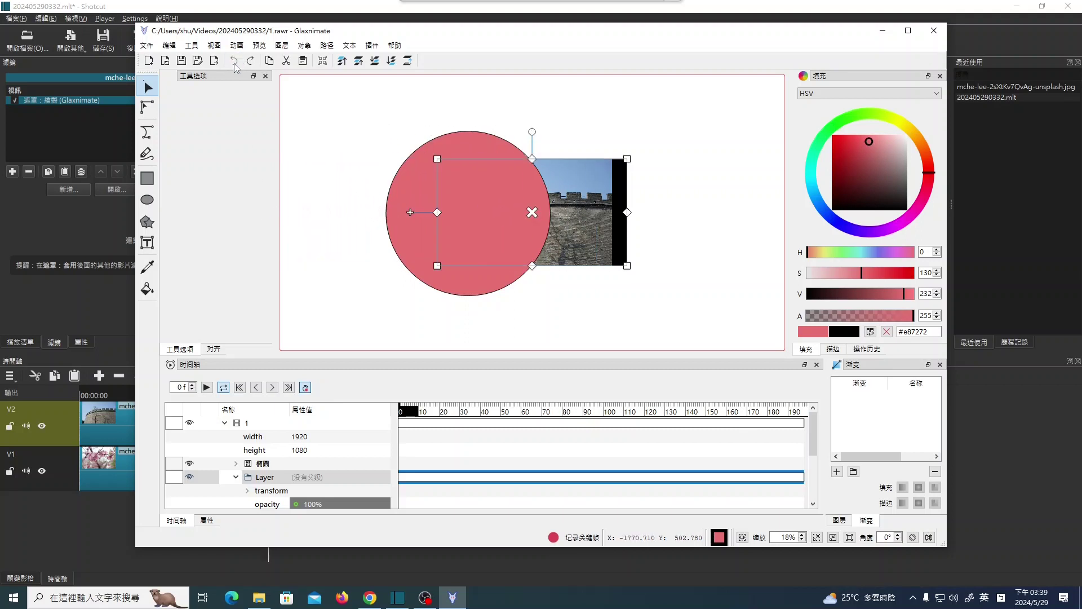
pyautogui.click(268, 465)
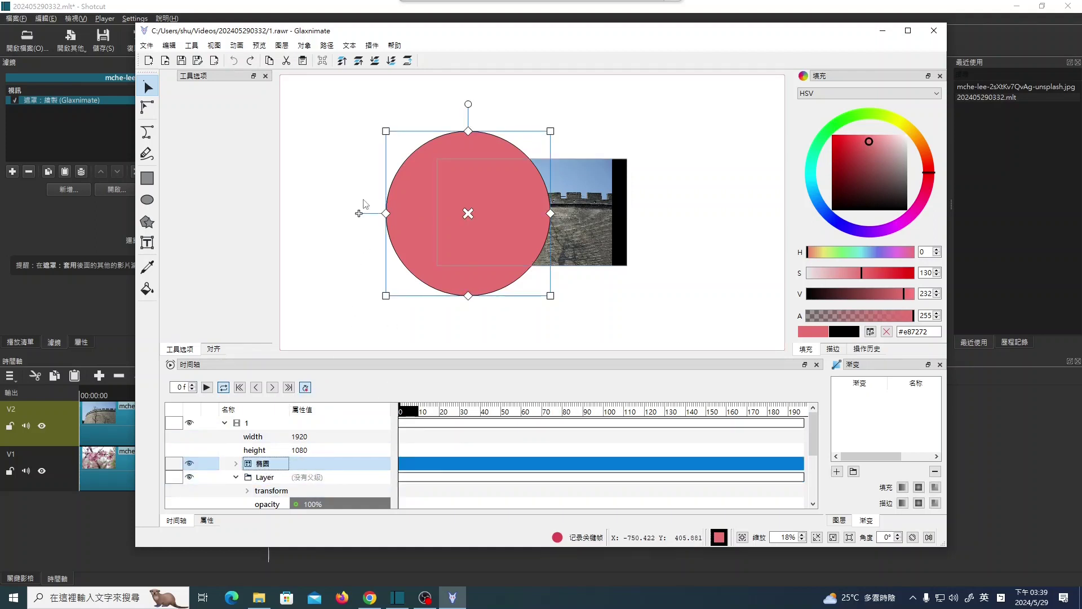
pyautogui.moveTo(363, 213); pyautogui.dragTo(243, 212)
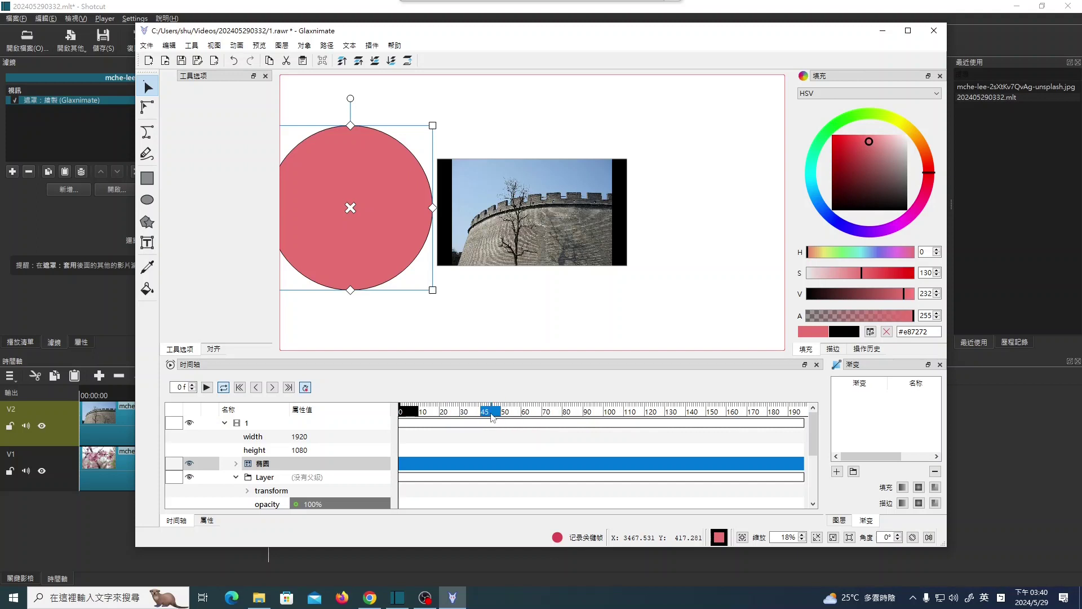
# At frame 45, move the circle back over the left part of the image and turn off keyframe recording
pyautogui.click(492, 416)
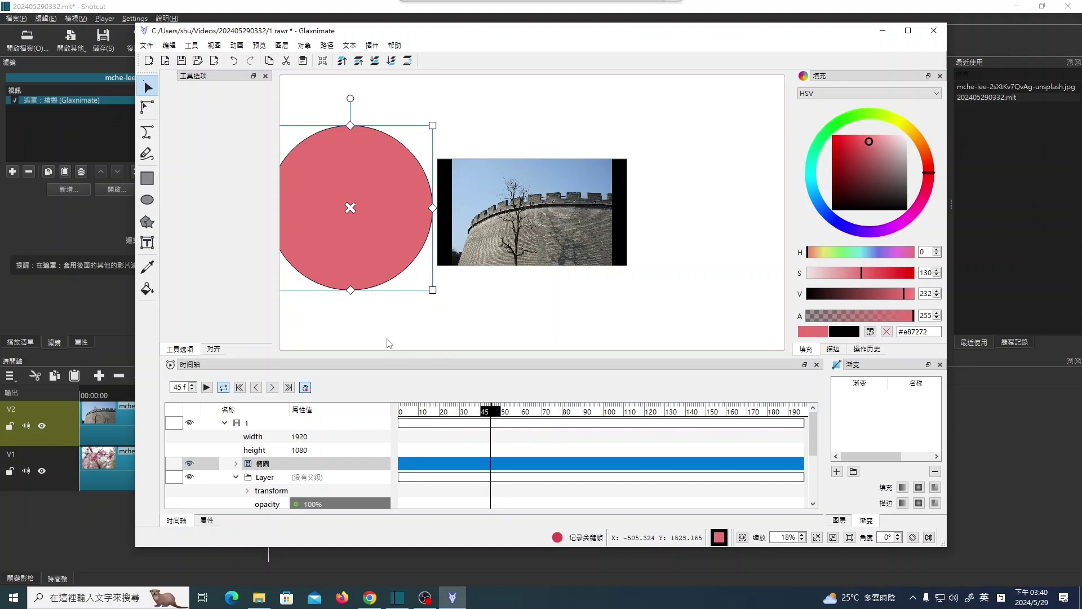
pyautogui.click(817, 537)
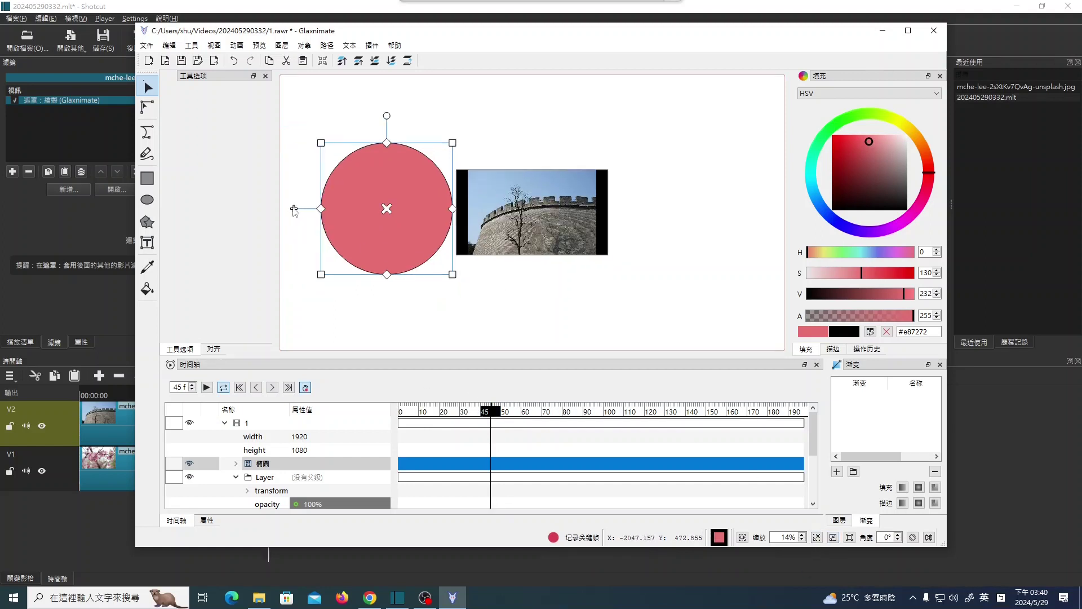
pyautogui.moveTo(294, 209); pyautogui.dragTo(389, 212)
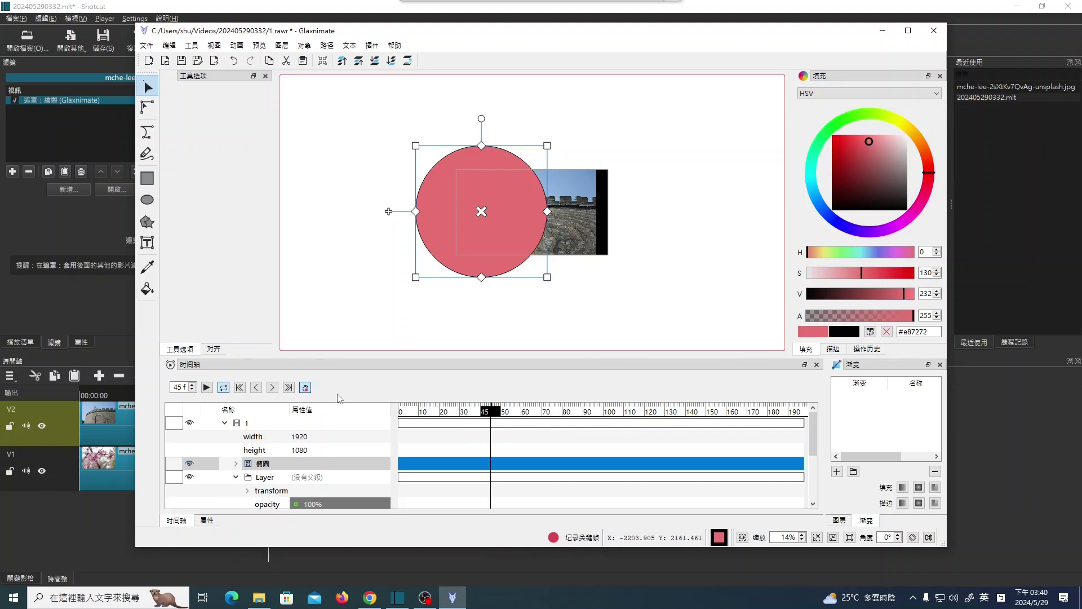
pyautogui.click(305, 388)
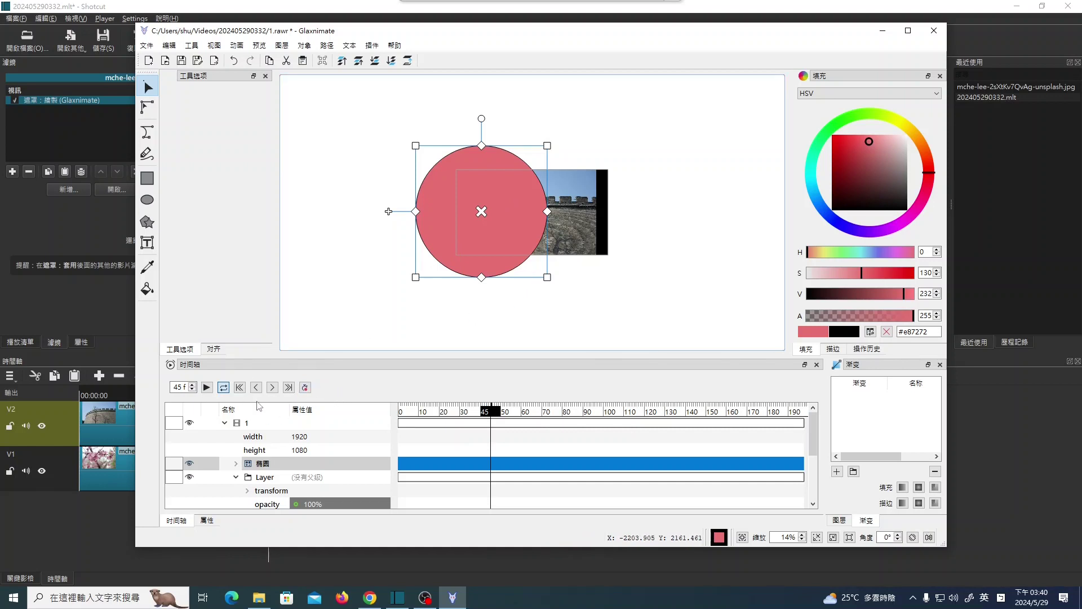
# Play the circle animation twice from frame 0 to check its movement into the image
pyautogui.click(240, 387)
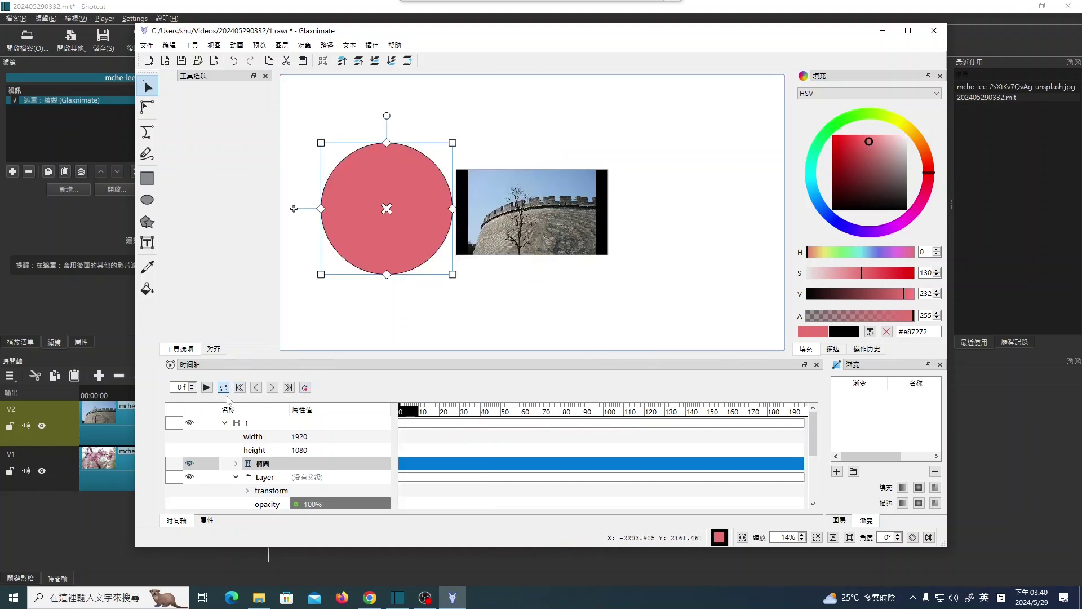
pyautogui.click(207, 387)
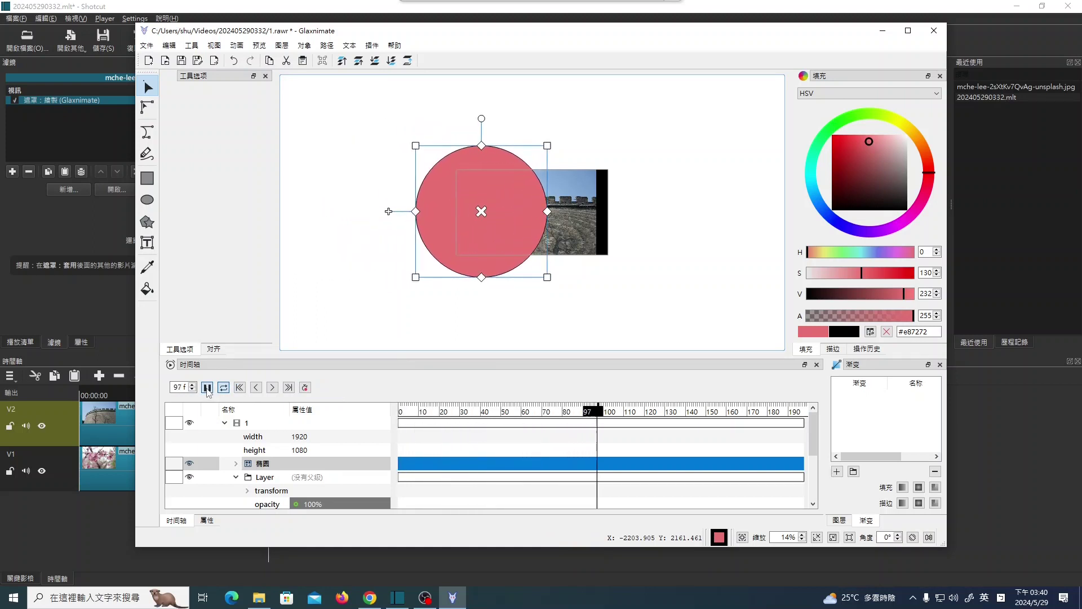
pyautogui.click(207, 387)
pyautogui.click(240, 387)
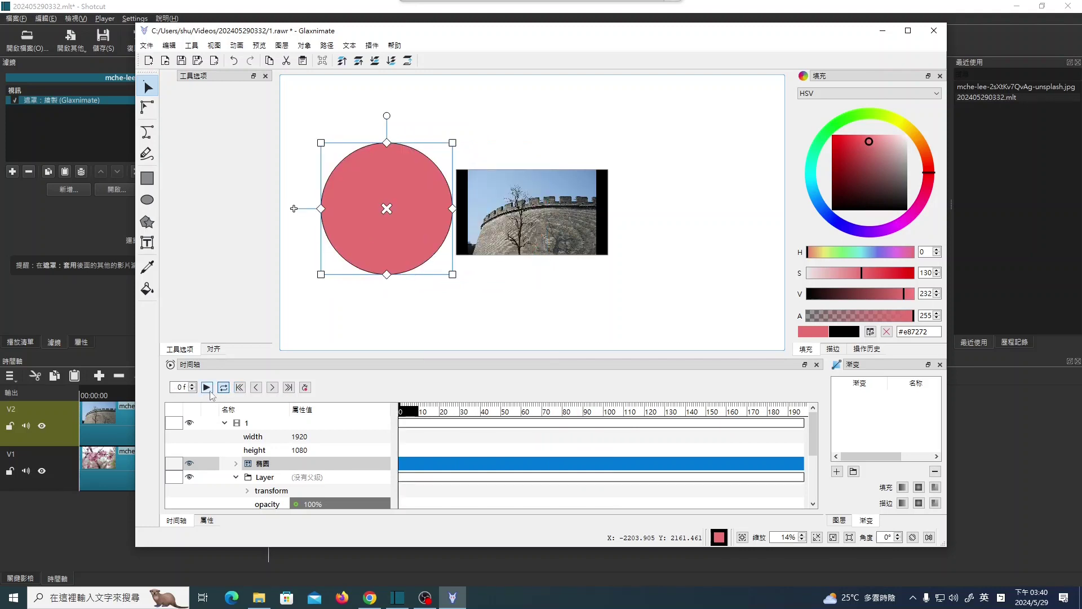
pyautogui.click(207, 388)
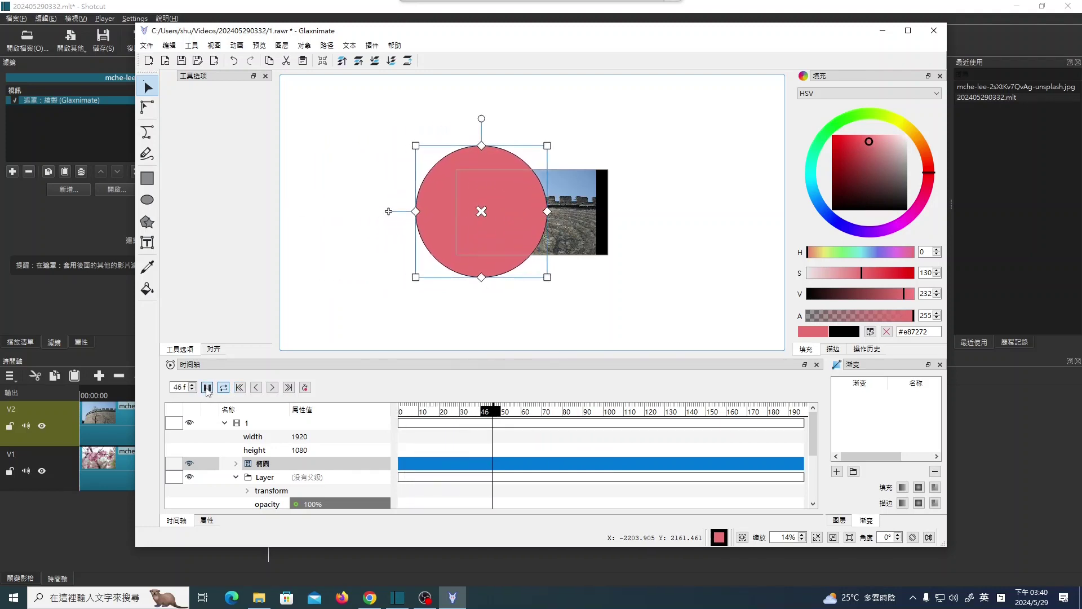
pyautogui.click(207, 388)
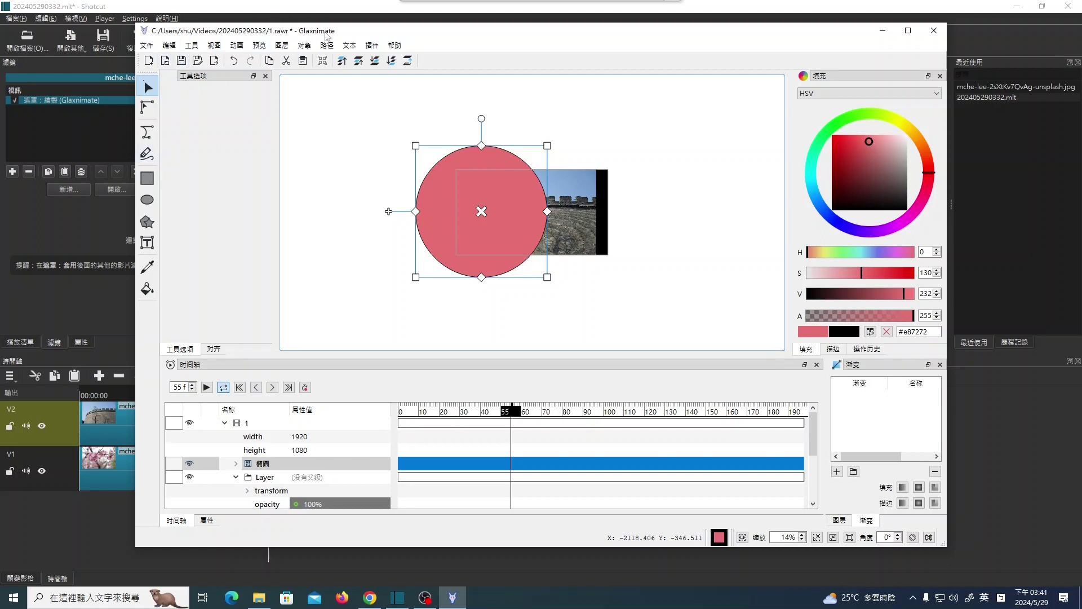
# Save the animated drawing 1.rawr and exit Glaxnimate to return to Shotcut
pyautogui.click(183, 61)
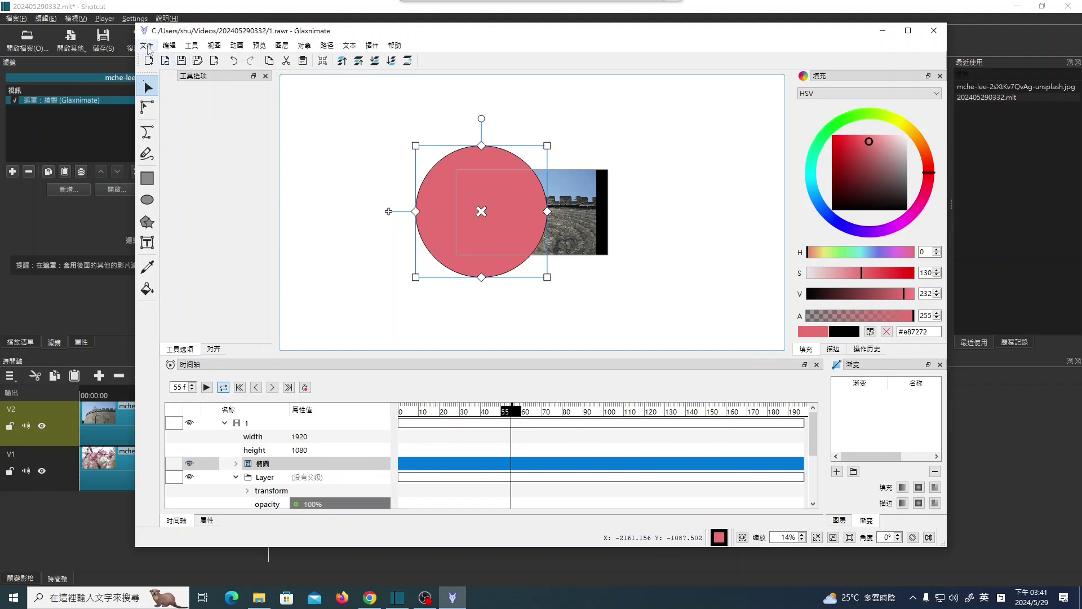
pyautogui.click(147, 45)
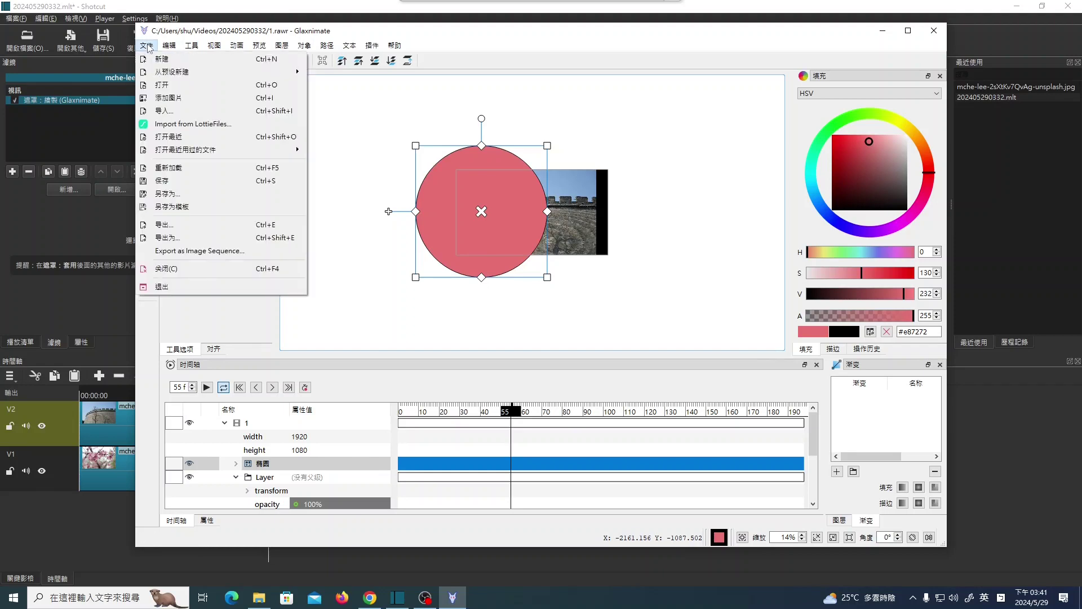
pyautogui.click(162, 287)
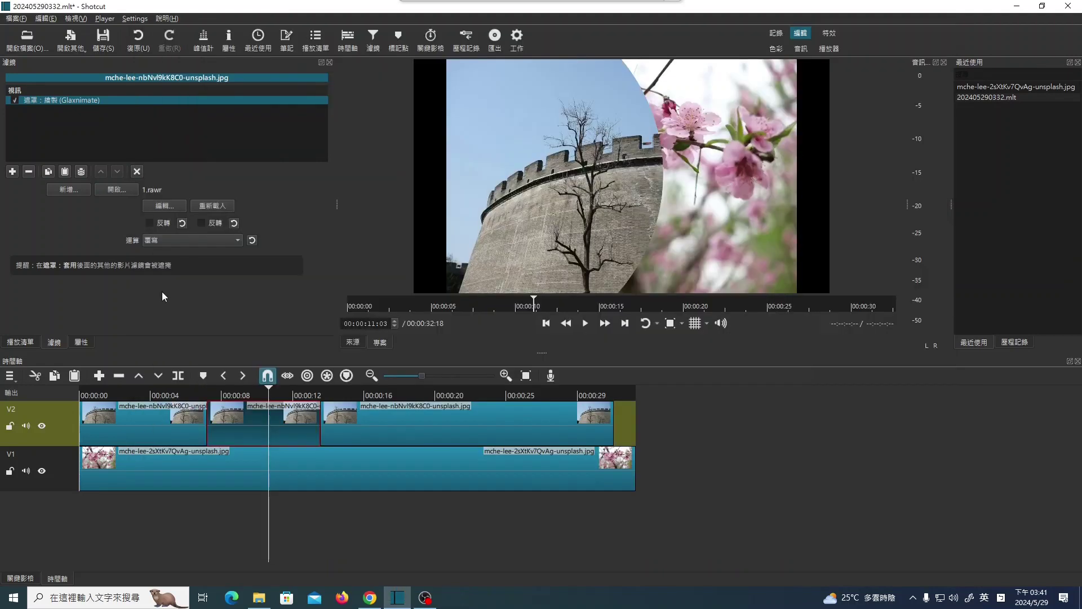
# Play the project from just before the masked V2 segment to check the moving circle mask
pyautogui.click(199, 393)
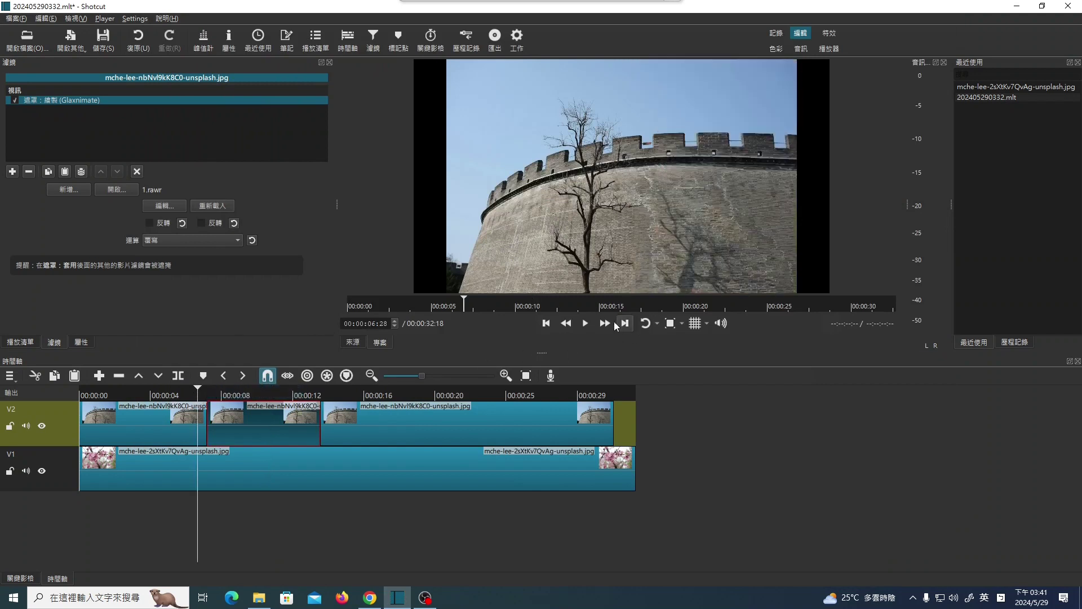
pyautogui.click(587, 325)
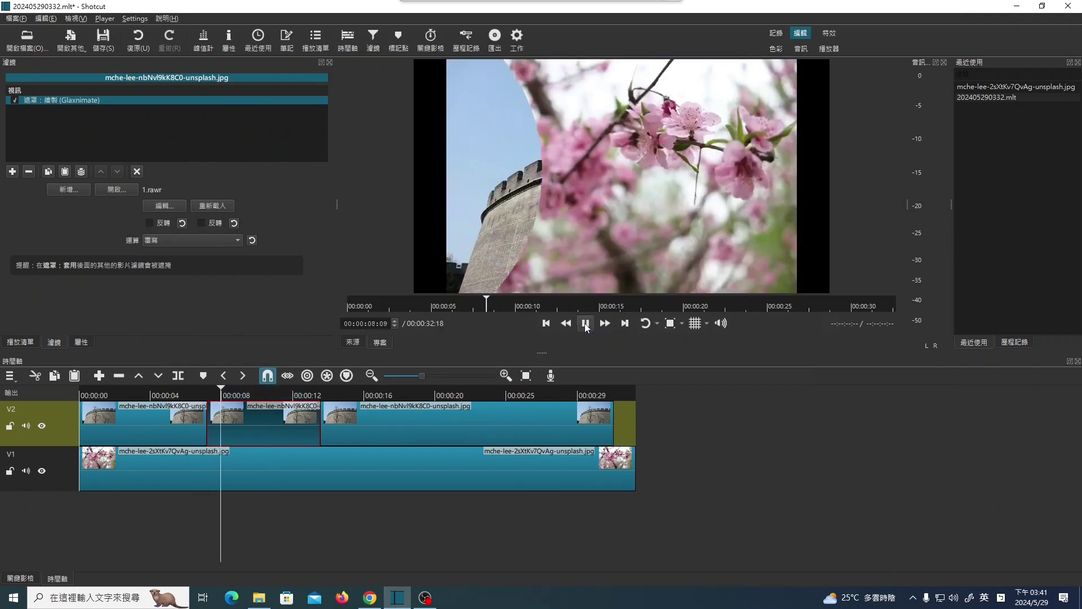
pyautogui.click(586, 325)
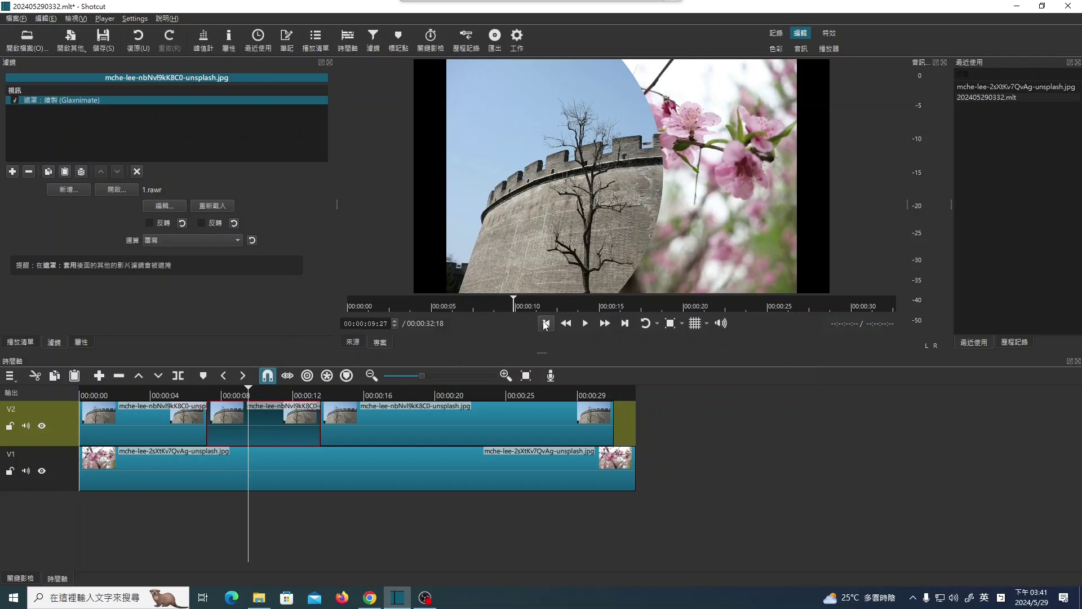
pyautogui.click(546, 323)
pyautogui.click(585, 323)
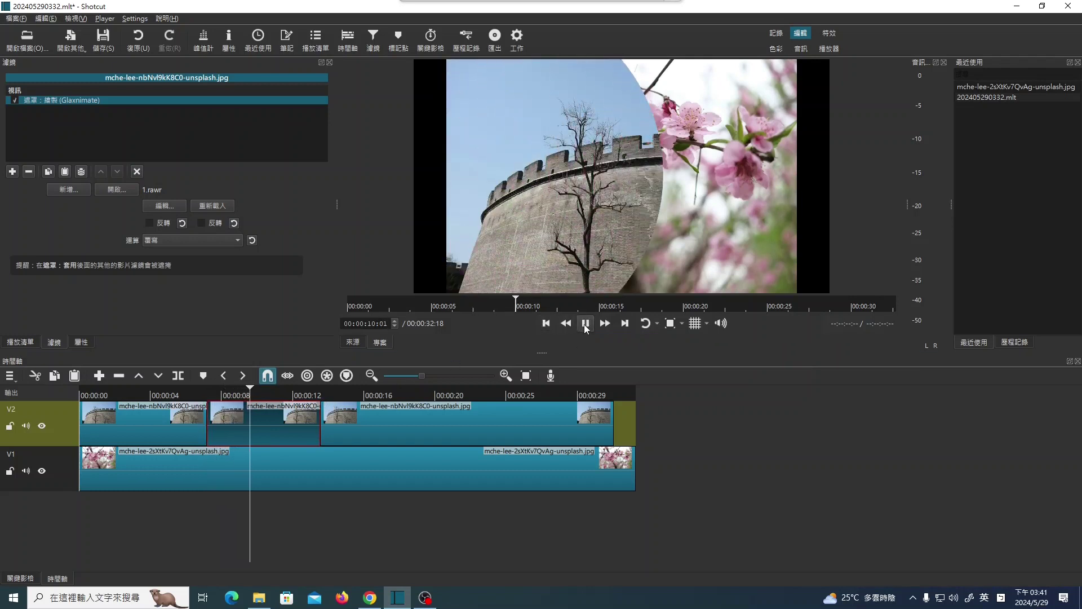
pyautogui.click(586, 323)
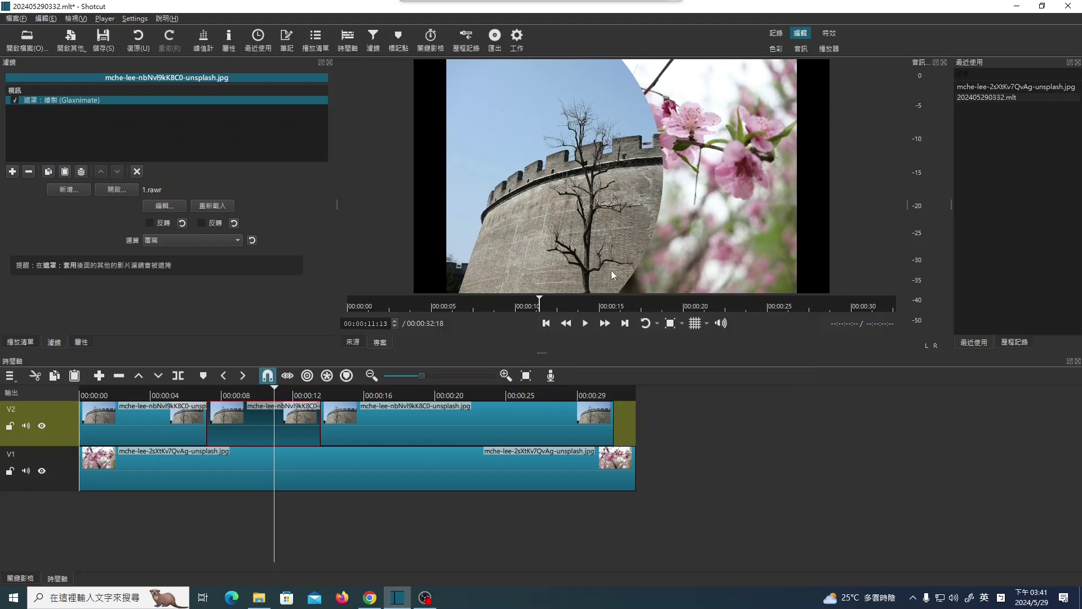
# Add a new video track V3 above V2 and move the playhead to the start of the masked V2 segment
pyautogui.click(10, 376)
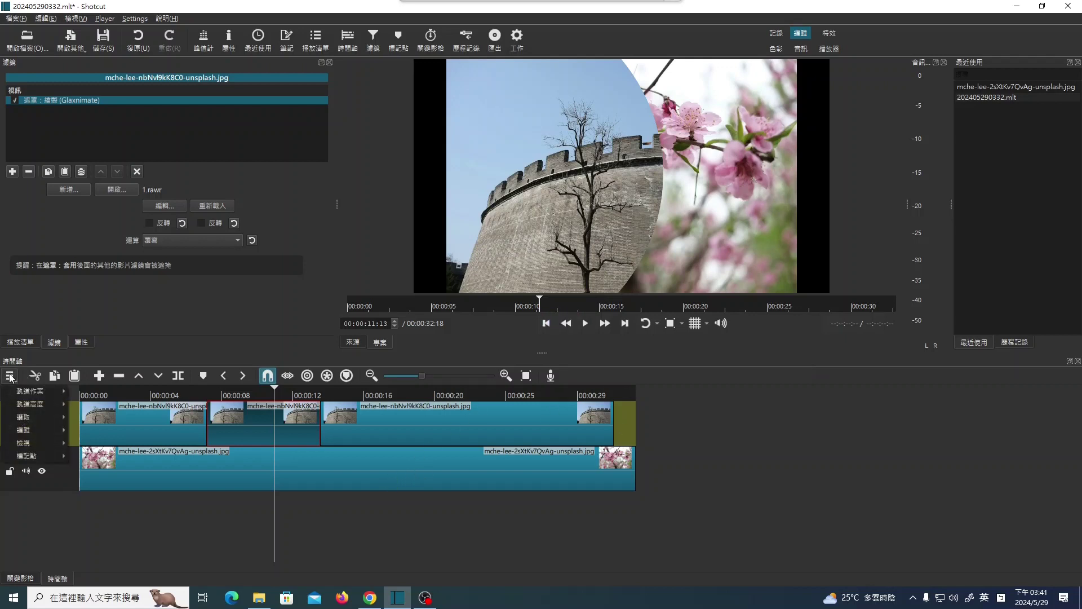
pyautogui.moveTo(34, 390)
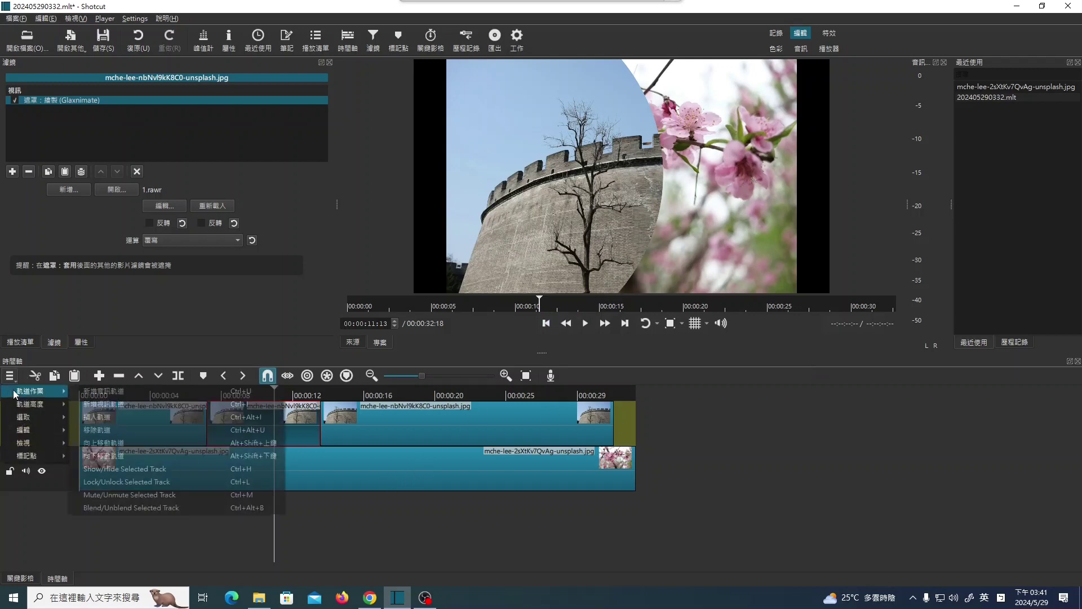
pyautogui.click(109, 406)
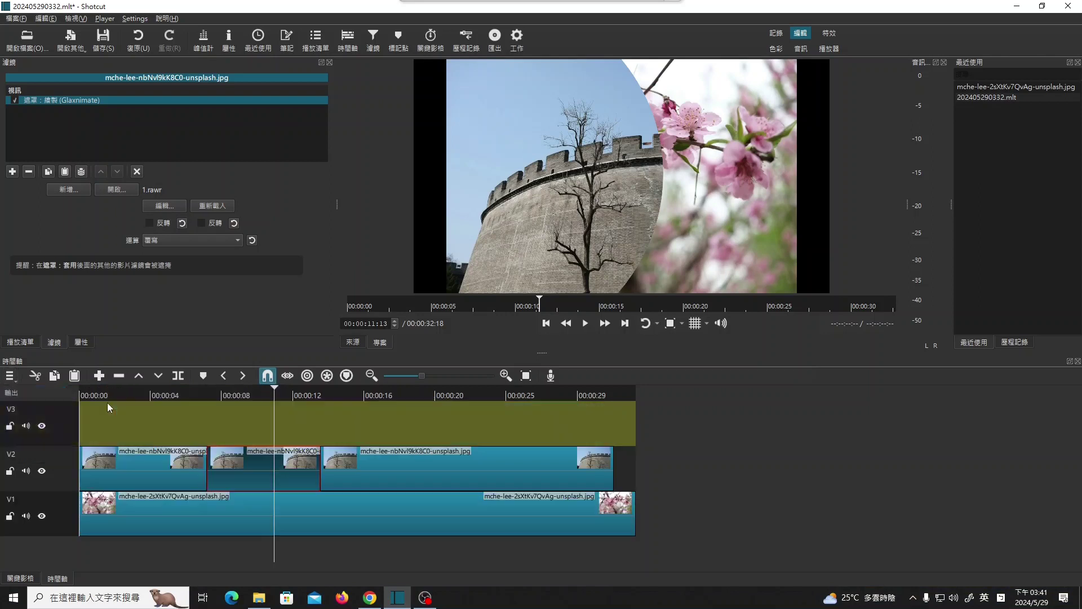
pyautogui.click(545, 324)
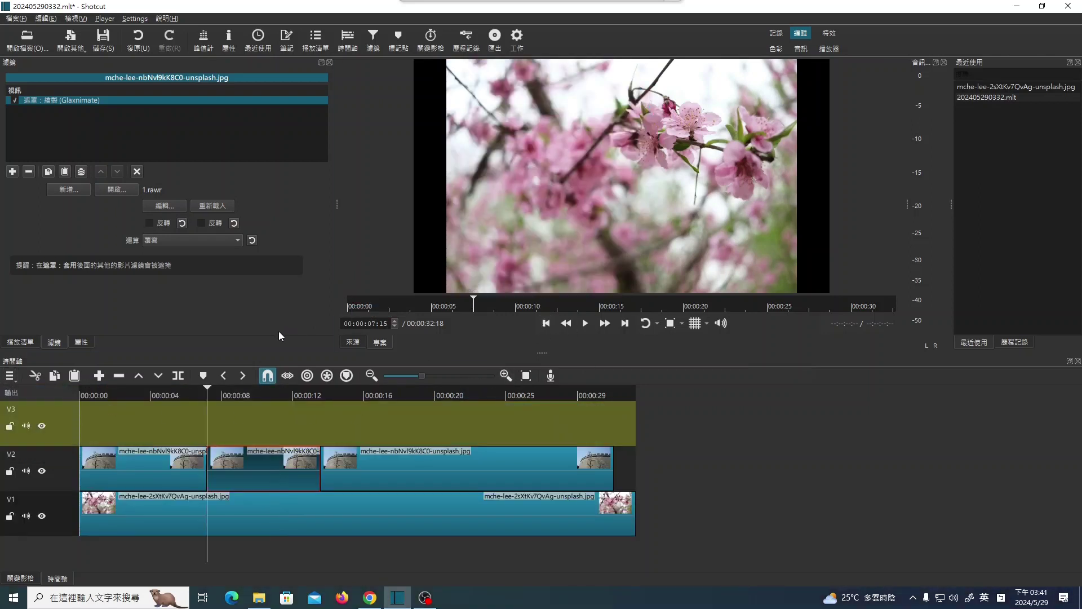
pyautogui.click(273, 477)
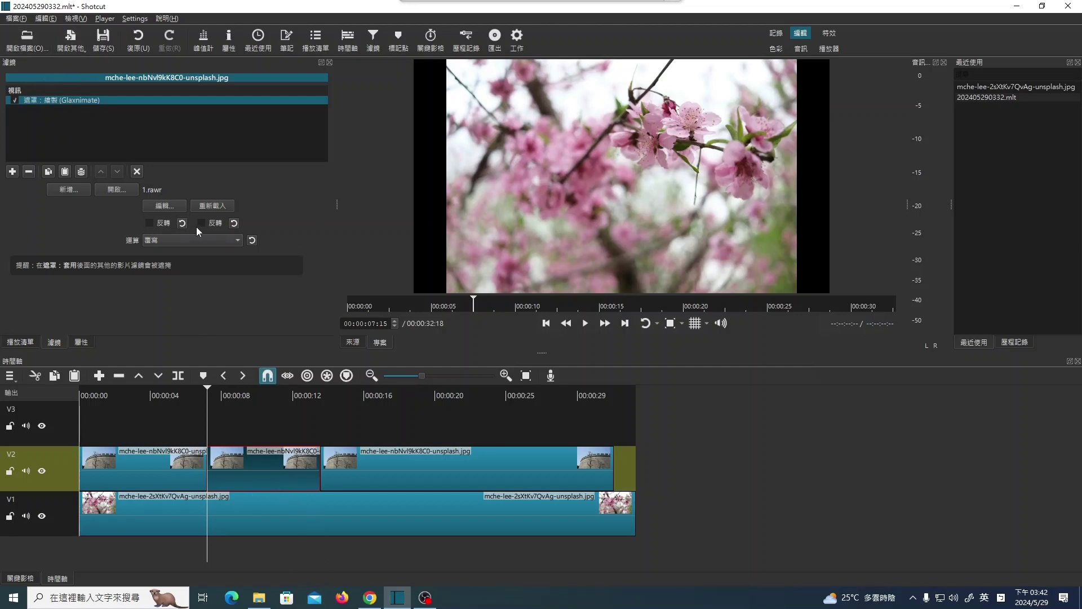
pyautogui.click(163, 205)
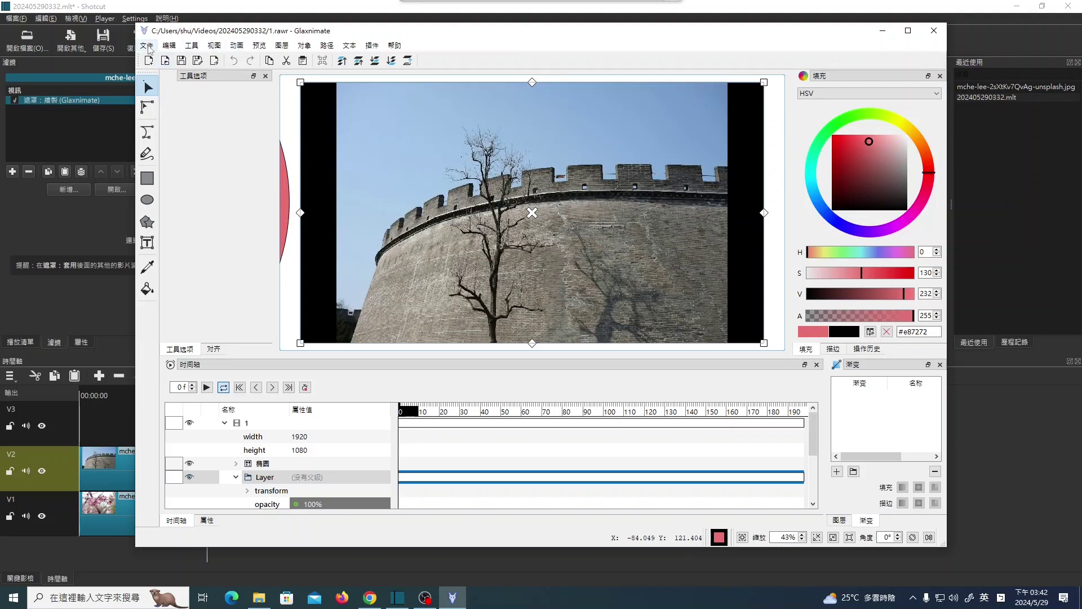
pyautogui.click(147, 46)
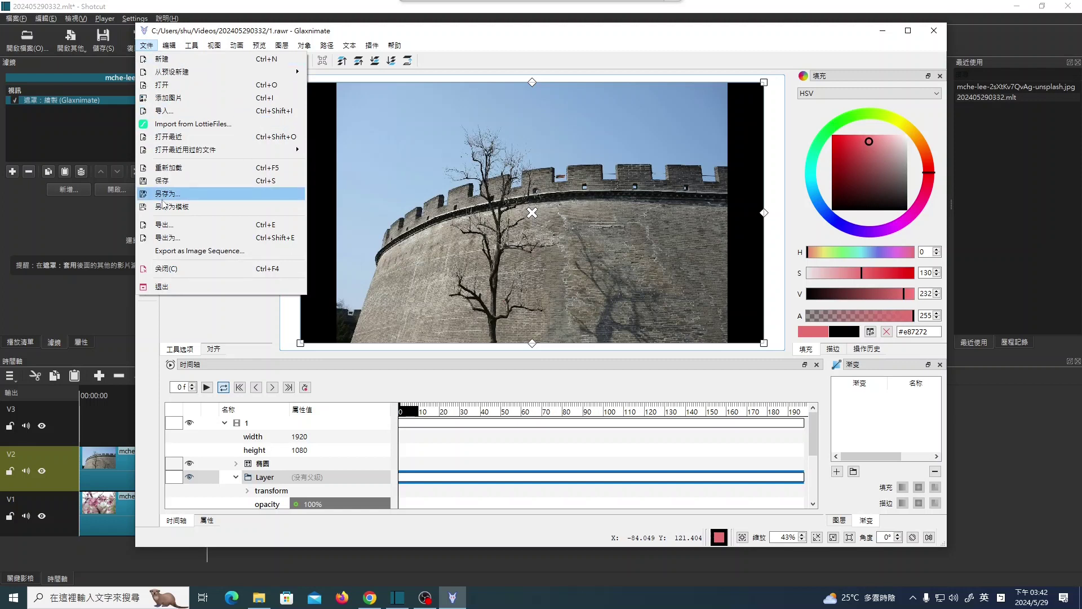
pyautogui.click(179, 198)
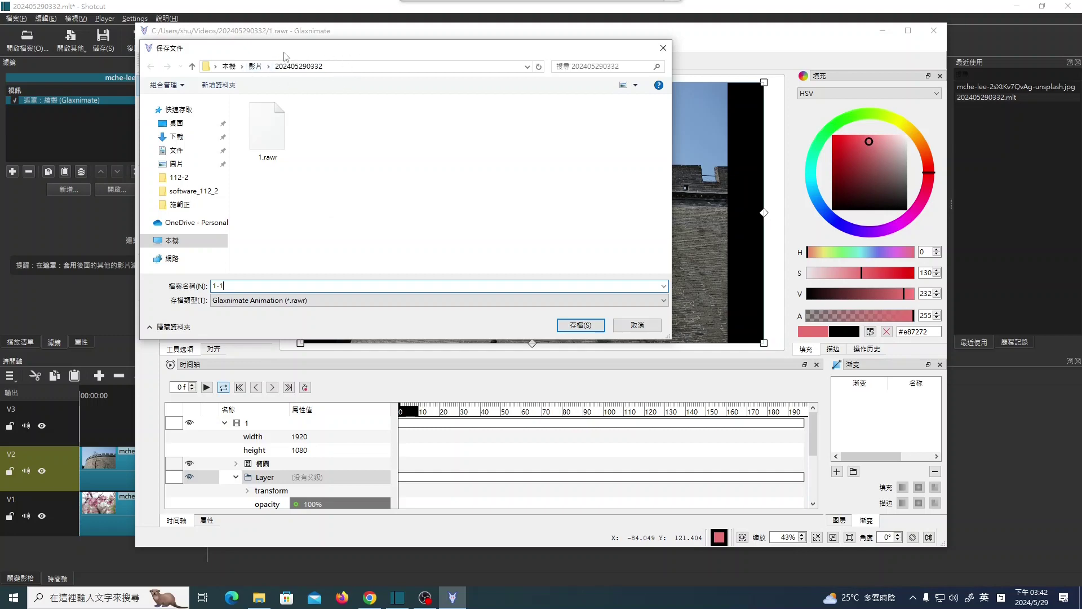
pyautogui.click(591, 325)
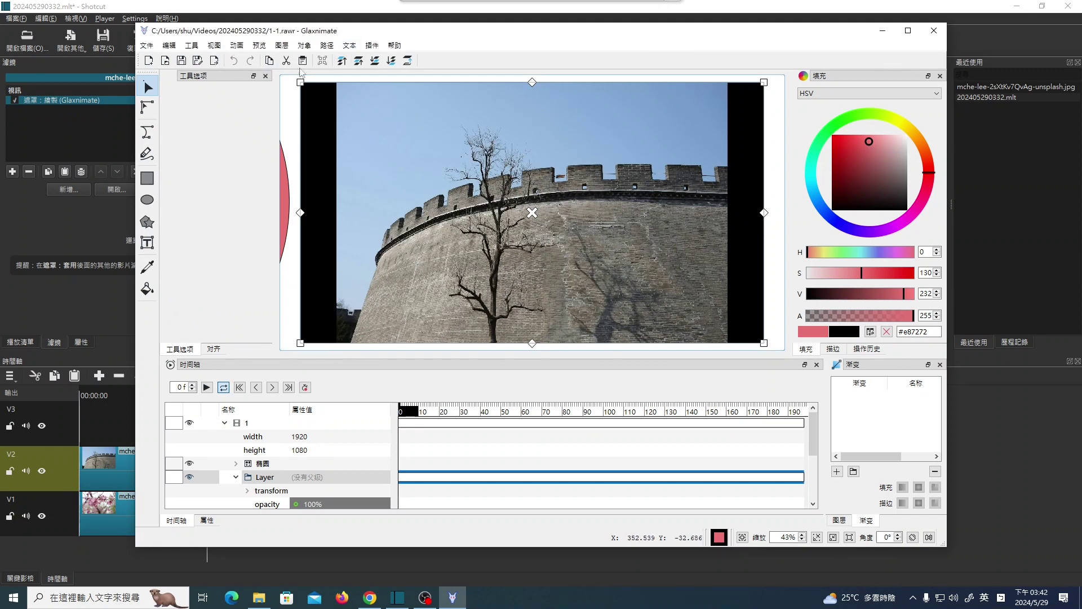
pyautogui.click(149, 46)
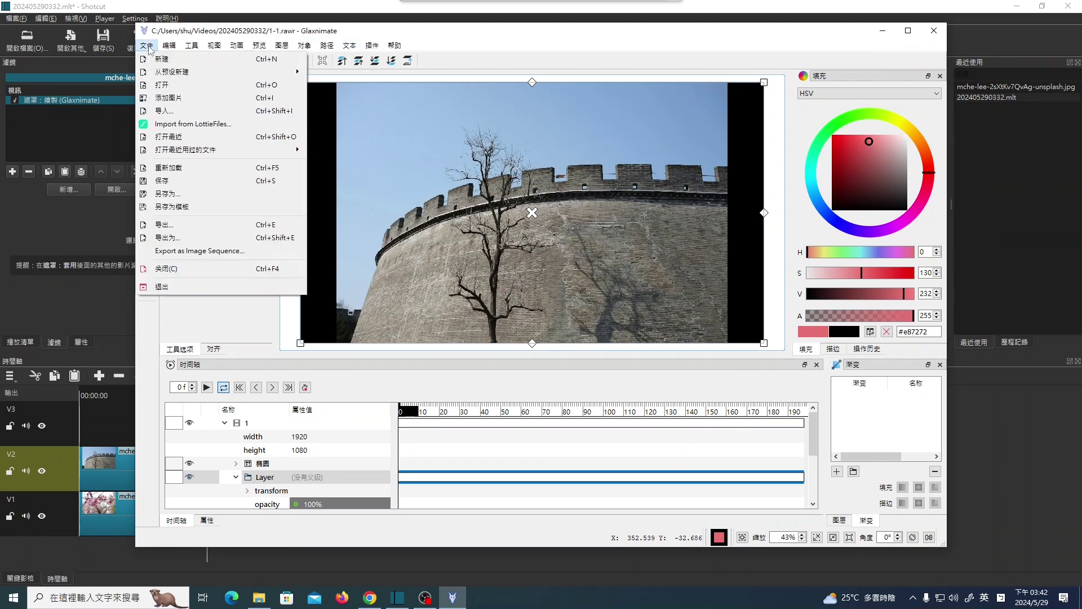
pyautogui.click(170, 287)
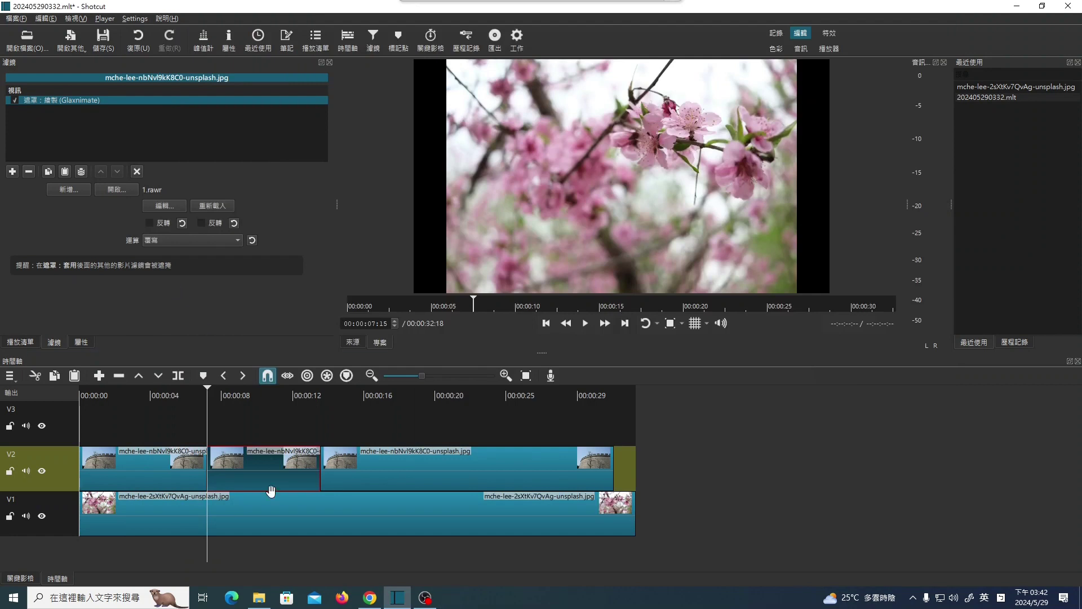
pyautogui.click(259, 597)
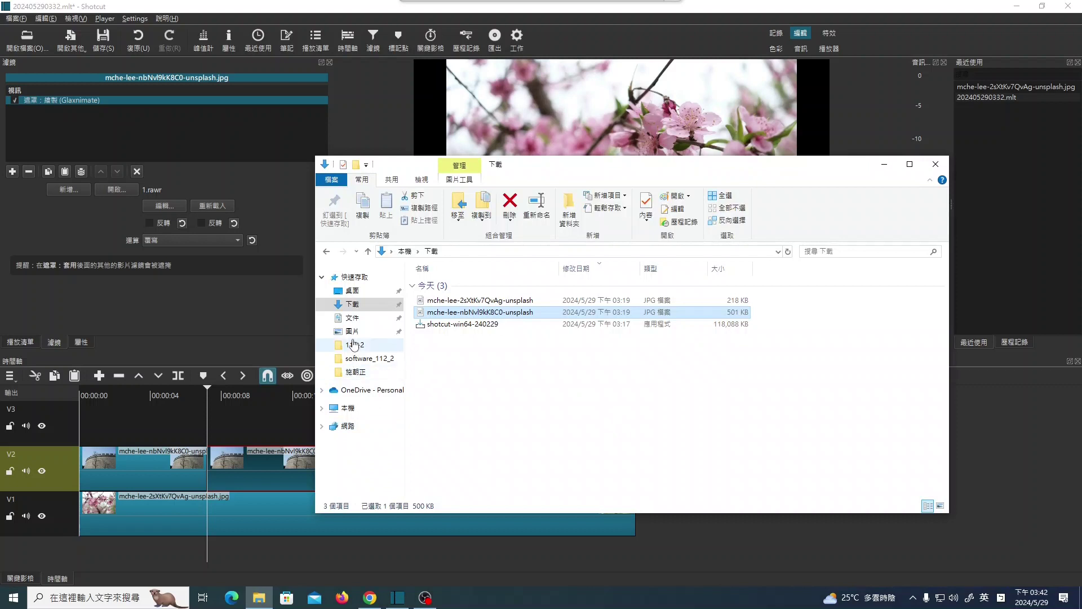
pyautogui.click(322, 407)
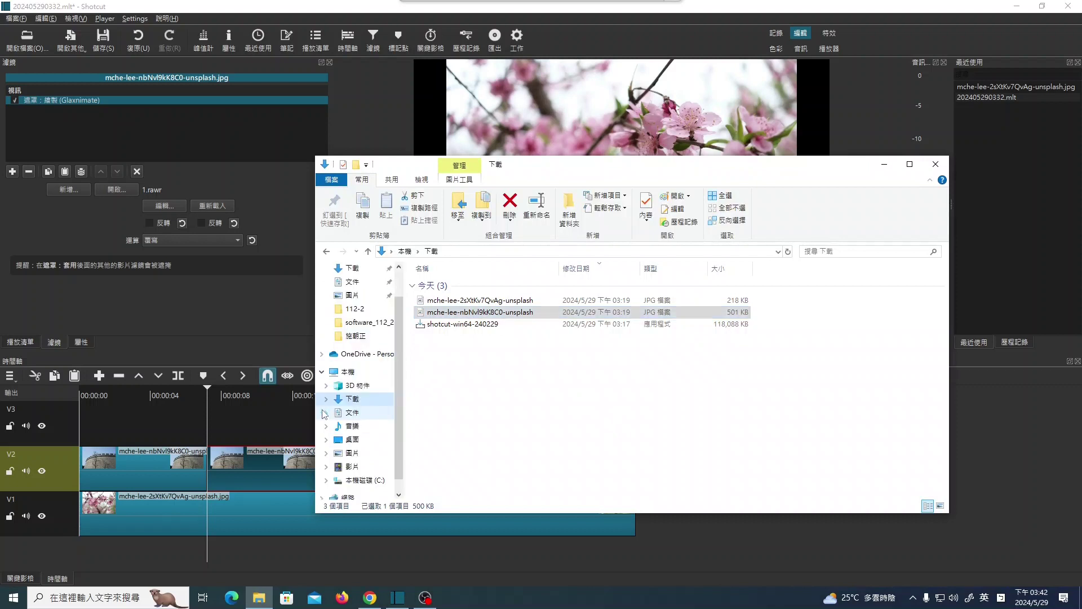
pyautogui.click(355, 467)
pyautogui.doubleClick(445, 293)
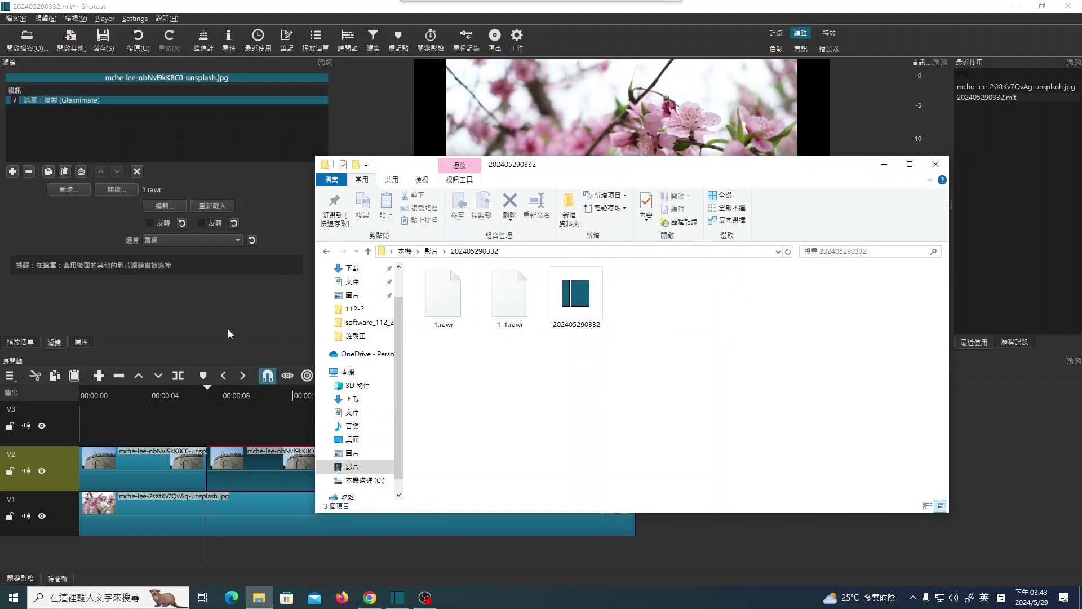
# Add 1-1.rawr from the project folder to the Shotcut playlist
pyautogui.click(54, 341)
pyautogui.click(20, 342)
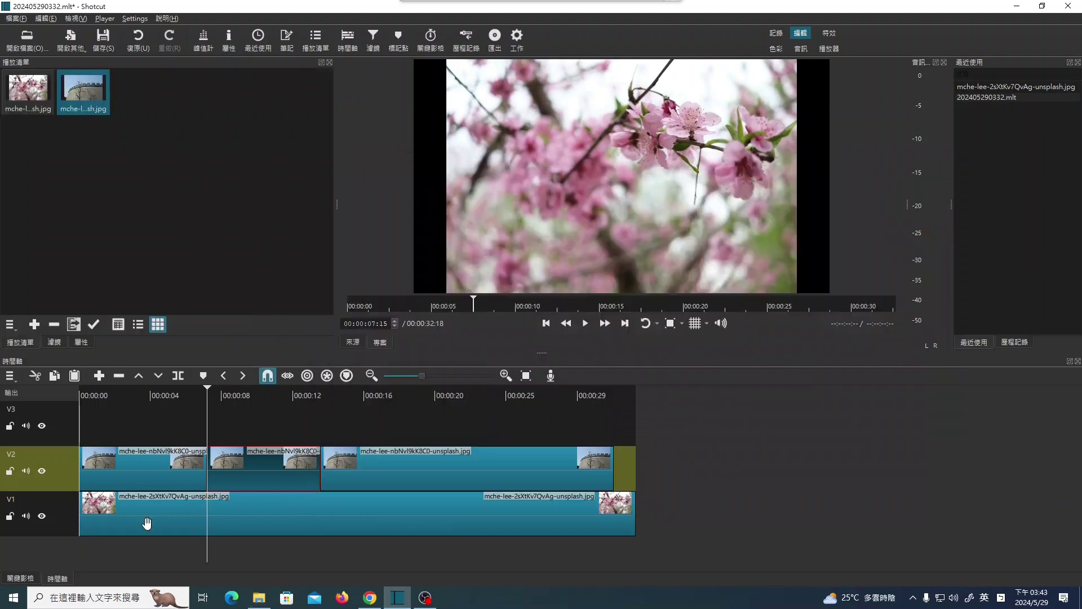
pyautogui.click(259, 597)
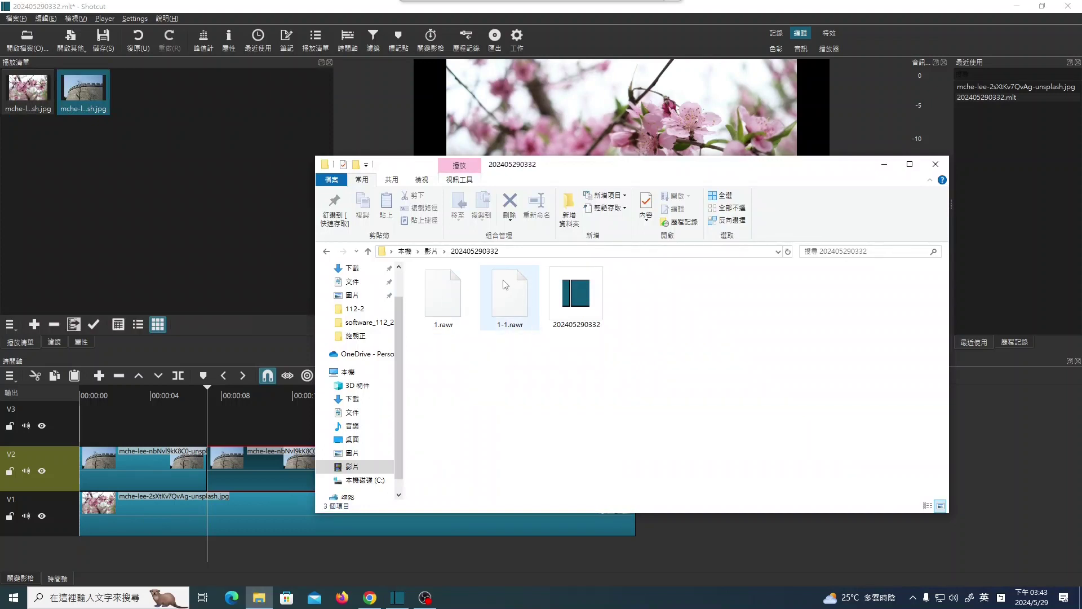
pyautogui.moveTo(505, 285); pyautogui.dragTo(189, 242)
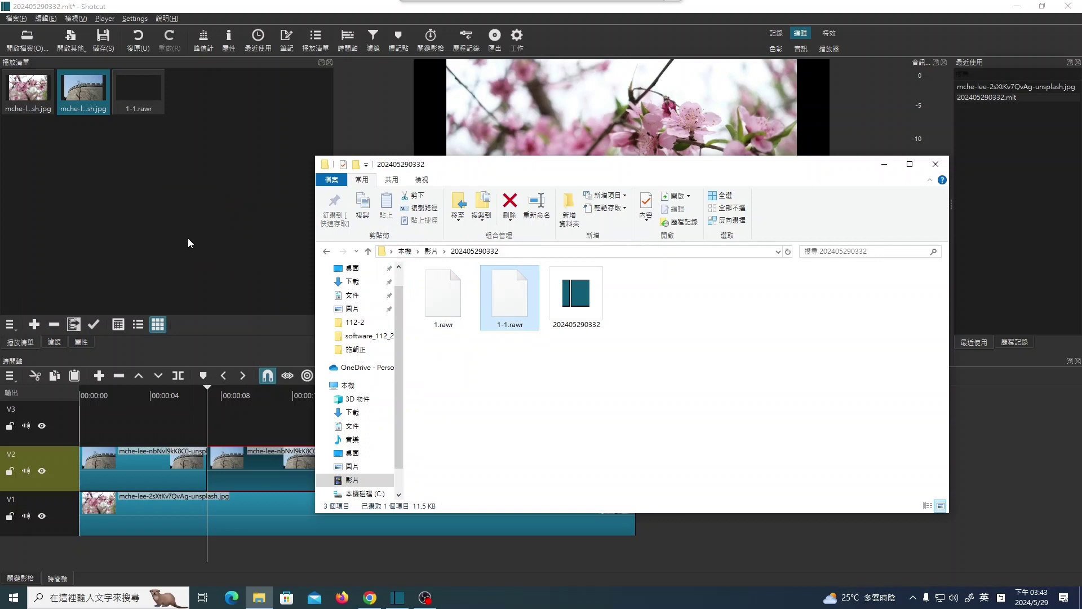
pyautogui.click(884, 164)
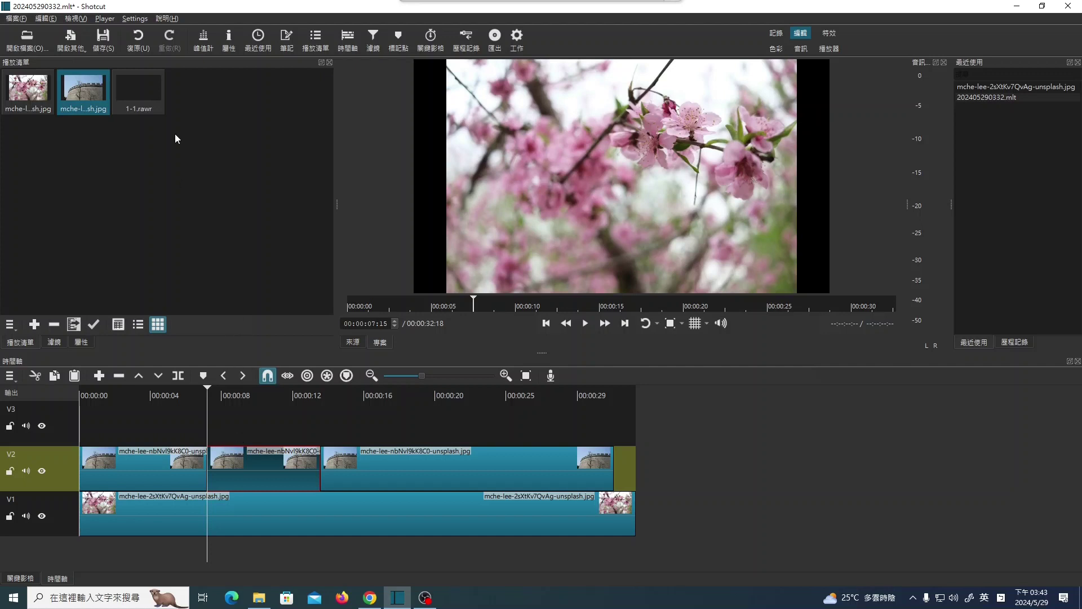
# Place 1-1.rawr on track V3 directly above the masked V2 segment and open it for editing in Glaxnimate
pyautogui.click(140, 91)
pyautogui.moveTo(215, 290); pyautogui.dragTo(257, 433)
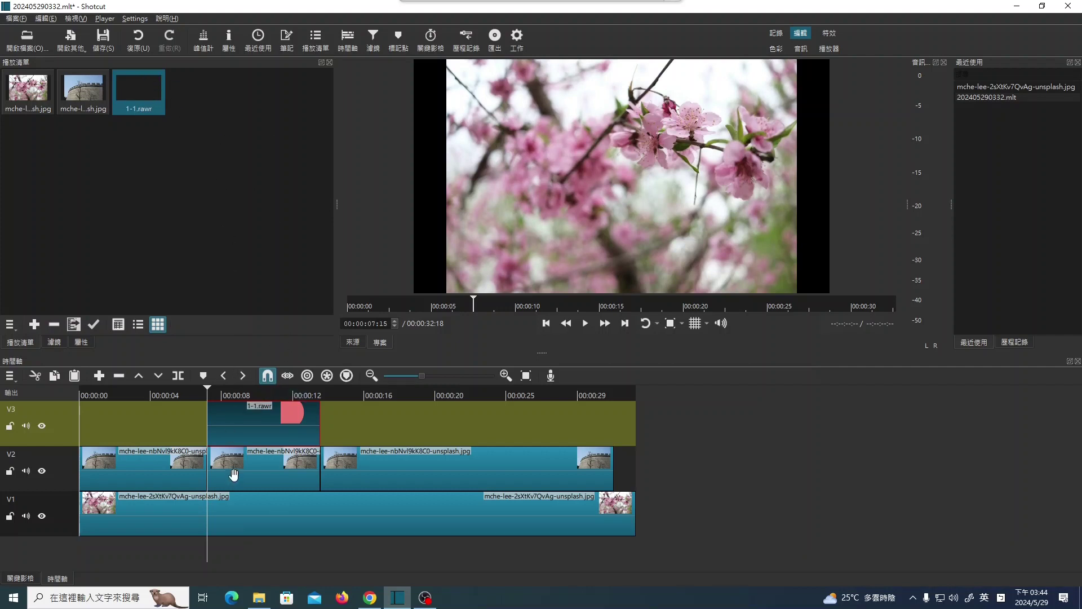
pyautogui.click(82, 343)
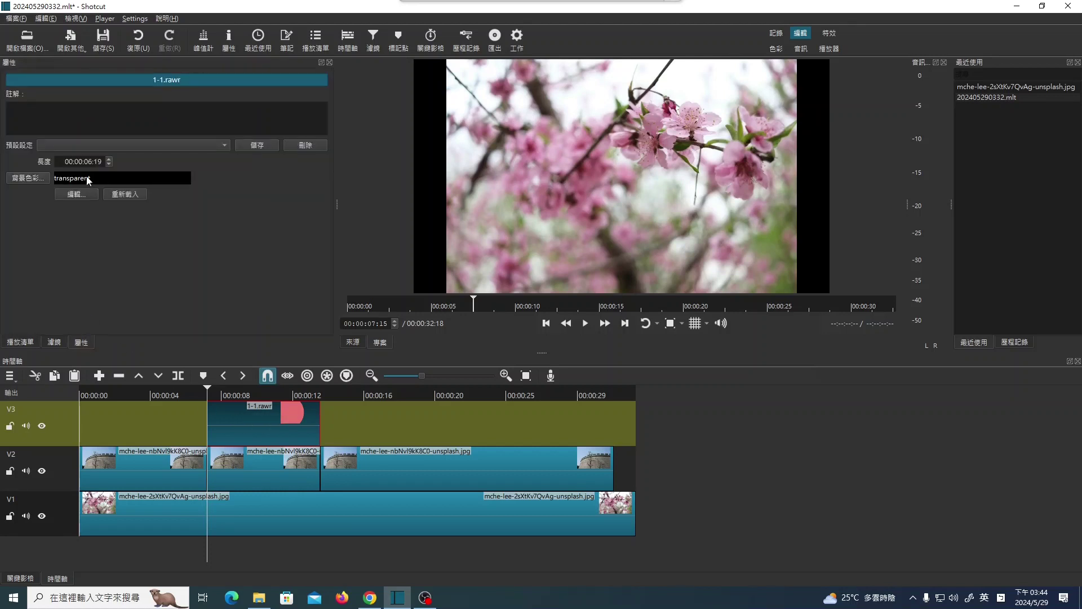
pyautogui.click(86, 195)
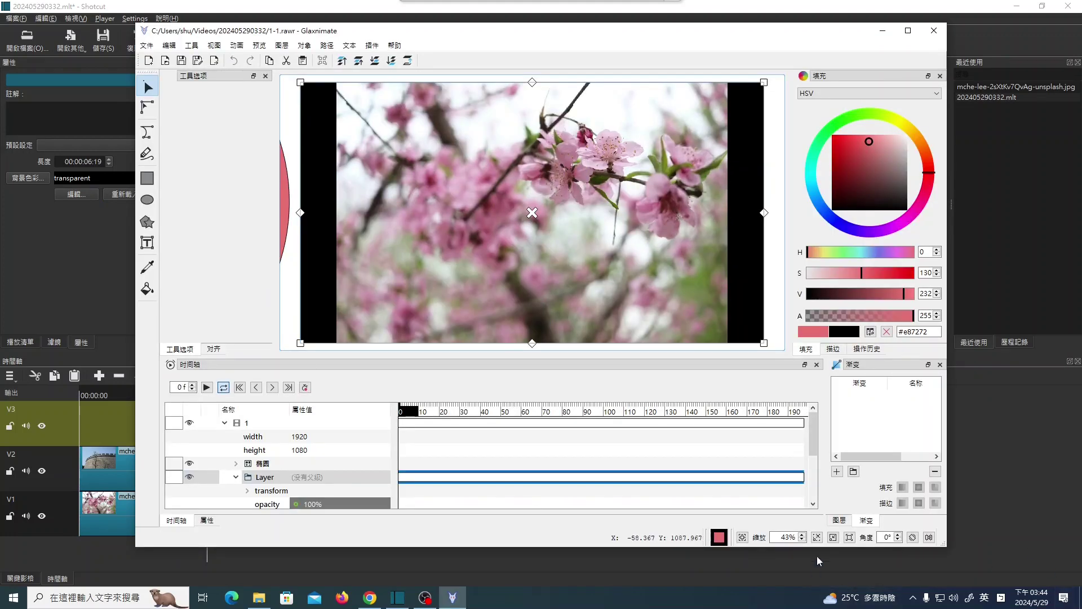
# Make the ellipse's fill fully transparent by setting its alpha to 0
pyautogui.click(833, 537)
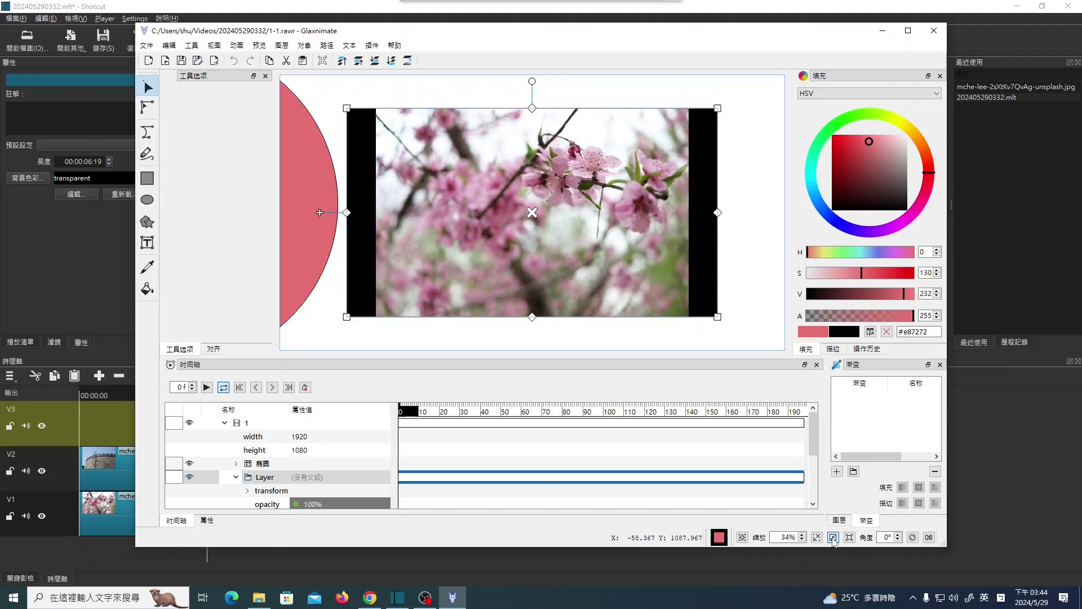
pyautogui.click(833, 537)
pyautogui.click(833, 538)
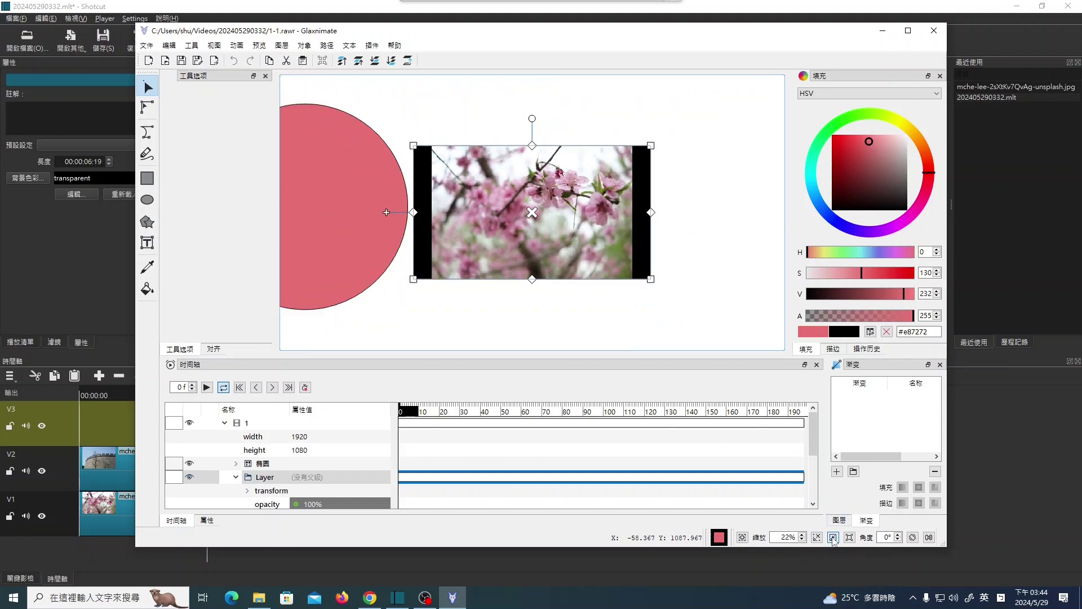
pyautogui.click(833, 537)
pyautogui.click(834, 538)
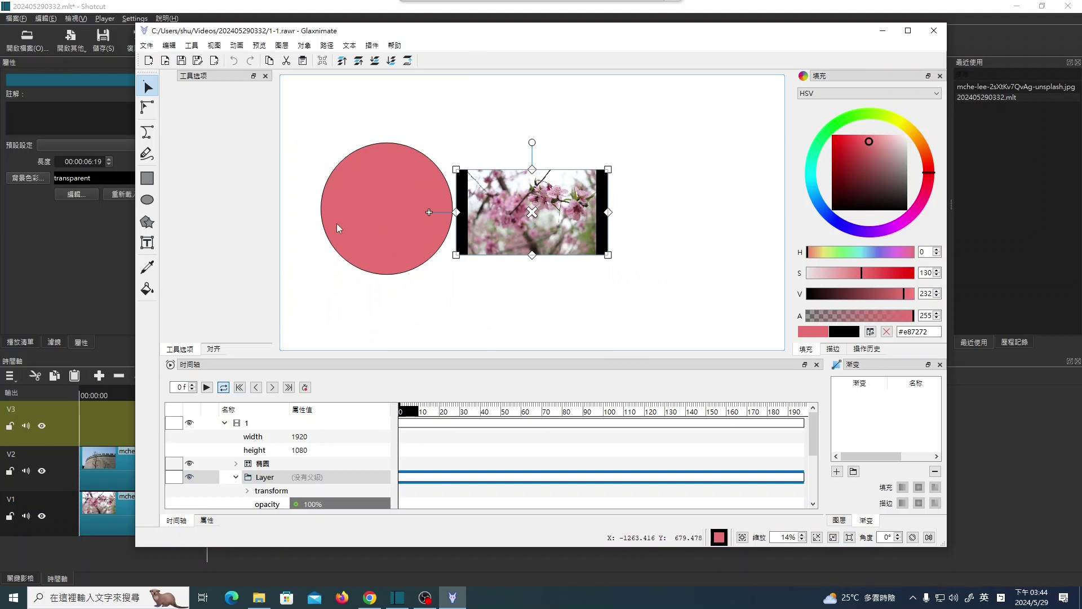
pyautogui.click(263, 464)
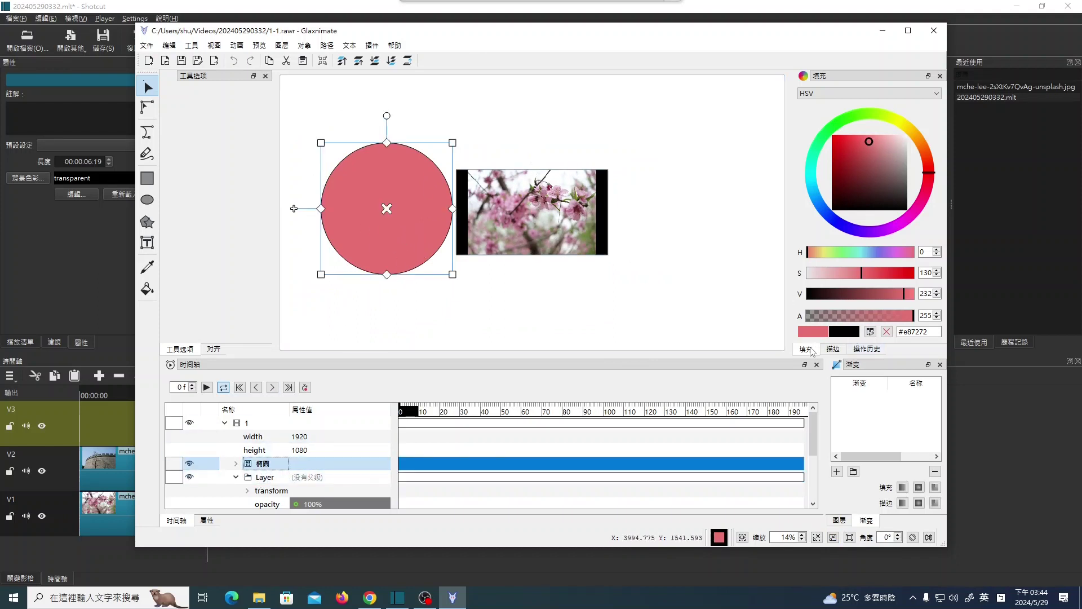
pyautogui.moveTo(909, 315); pyautogui.dragTo(806, 325)
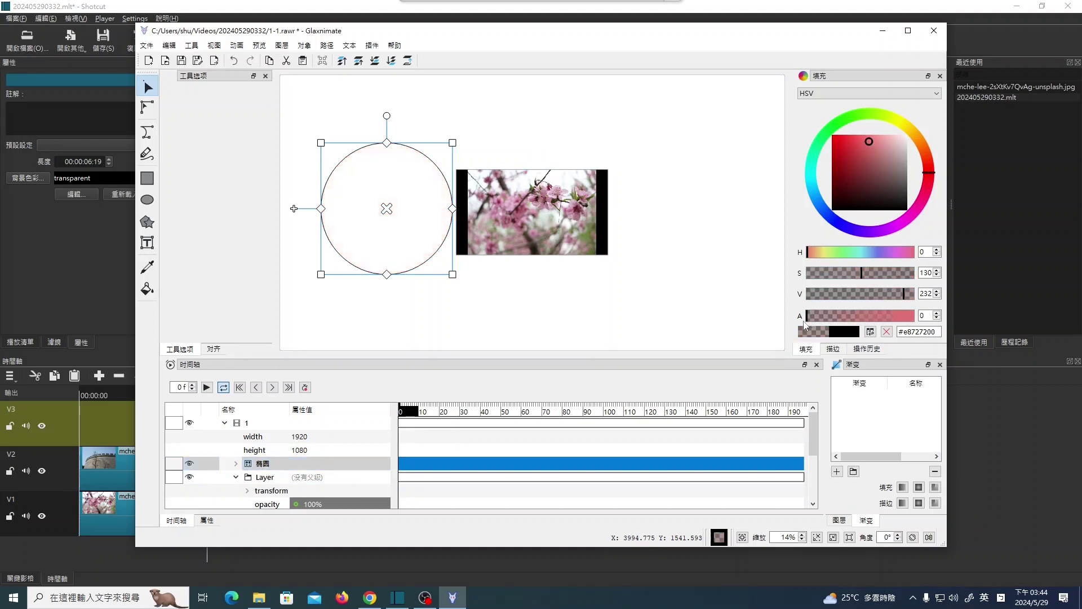
# Increase the circle's stroke width to more than 7
pyautogui.click(833, 350)
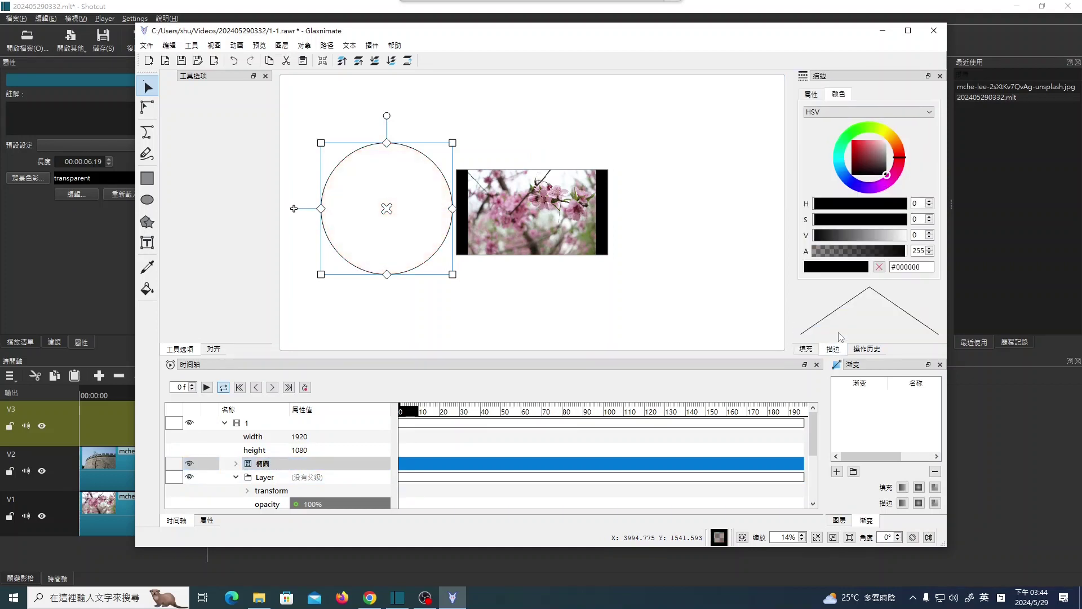
pyautogui.click(812, 95)
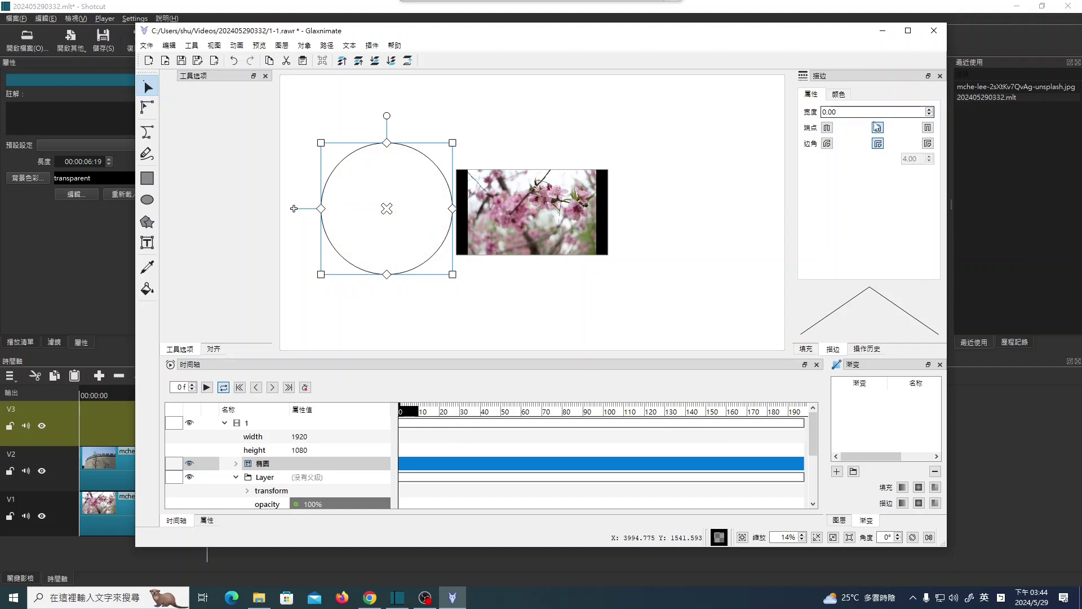
pyautogui.click(929, 115)
pyautogui.click(929, 110)
pyautogui.click(929, 110)
pyautogui.click(929, 109)
pyautogui.click(929, 109)
pyautogui.click(929, 110)
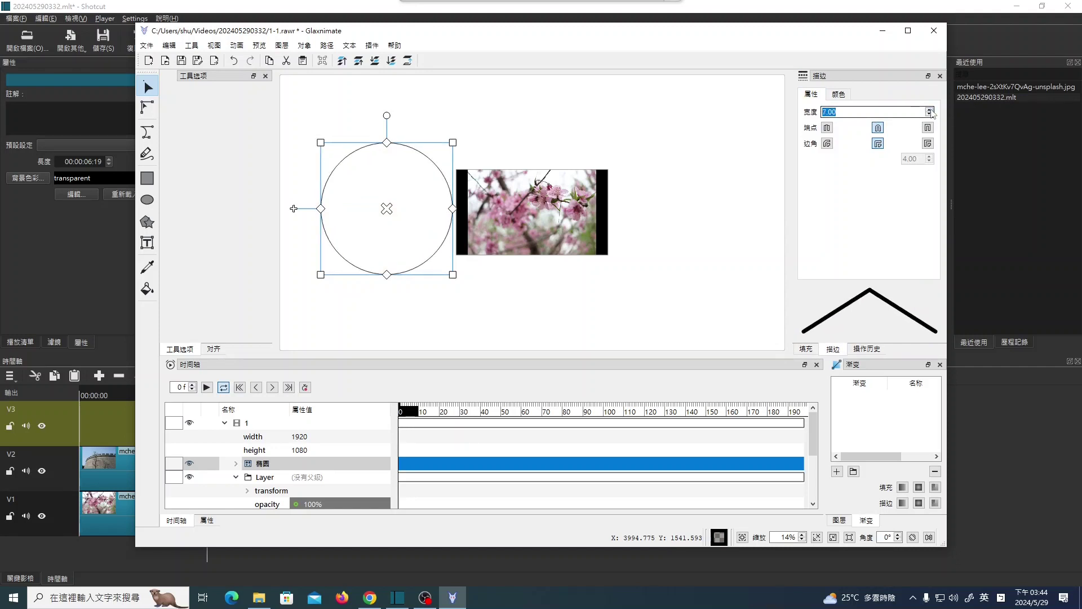
pyautogui.click(929, 109)
pyautogui.click(929, 109)
# Set the circle's stroke color to dark red #c52b17 and its stroke width to 12
pyautogui.click(839, 94)
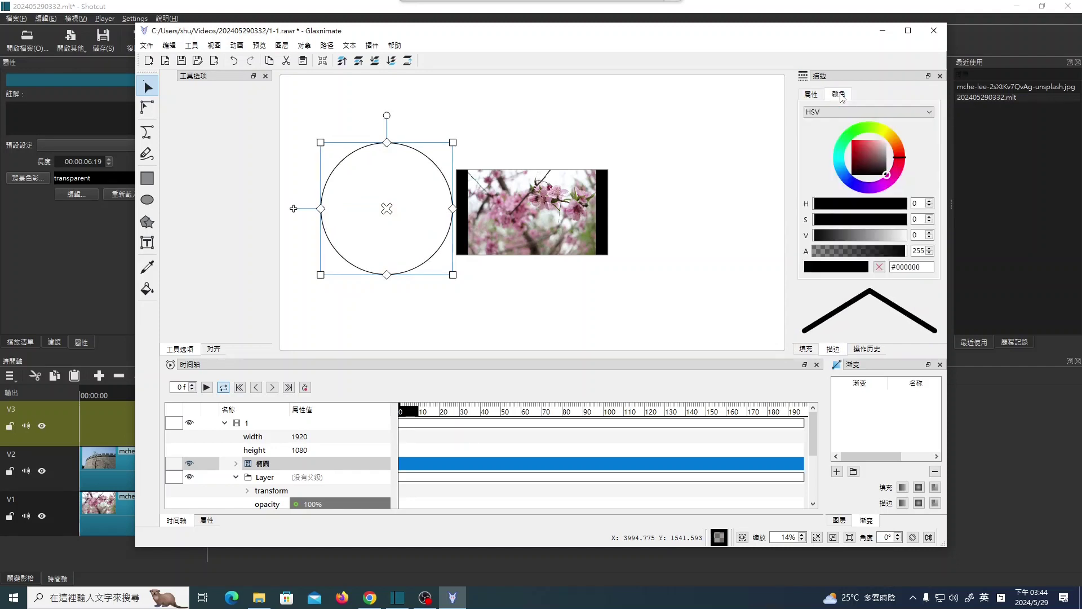
pyautogui.click(903, 154)
pyautogui.click(864, 144)
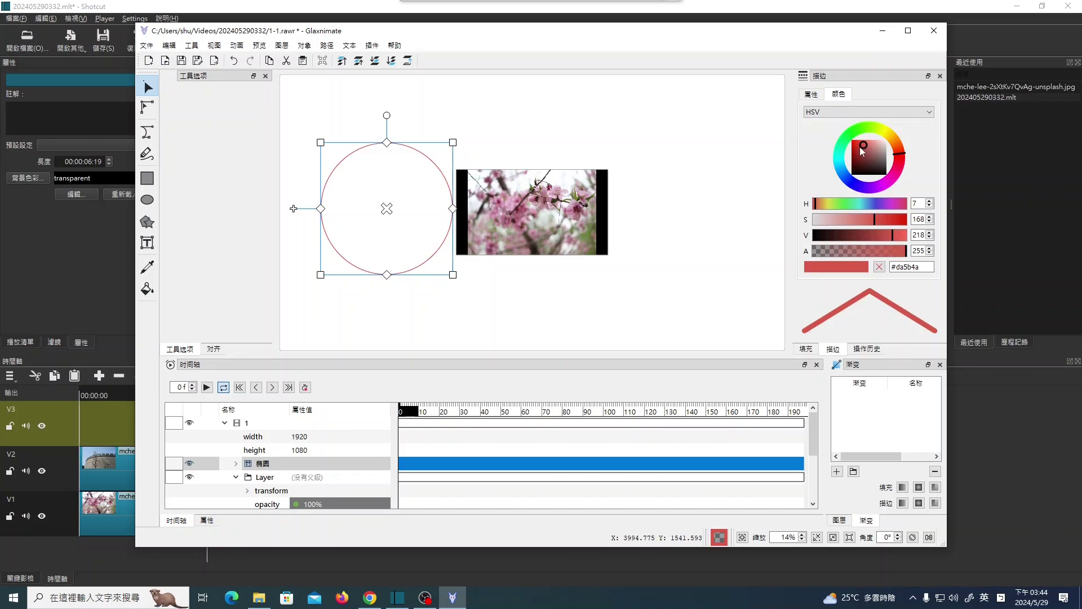
pyautogui.click(855, 148)
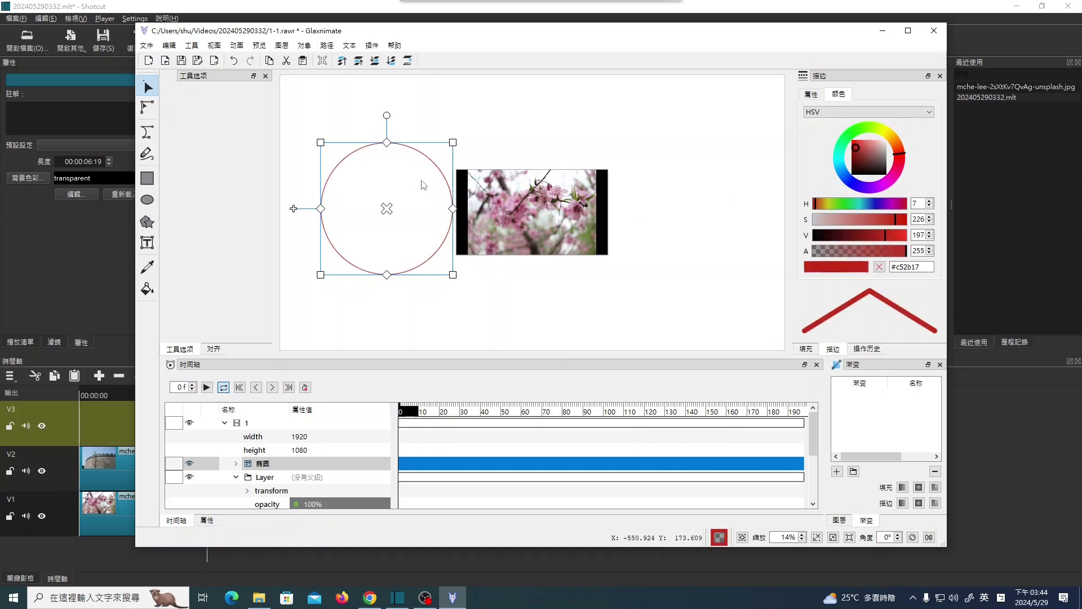
pyautogui.click(812, 94)
pyautogui.click(930, 109)
pyautogui.click(930, 110)
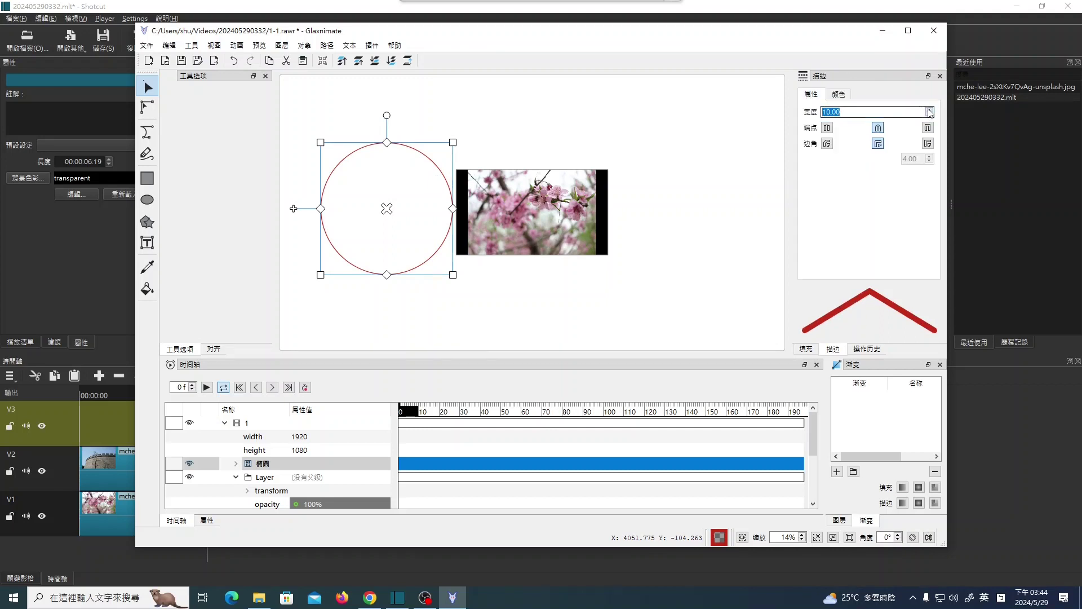
pyautogui.click(930, 109)
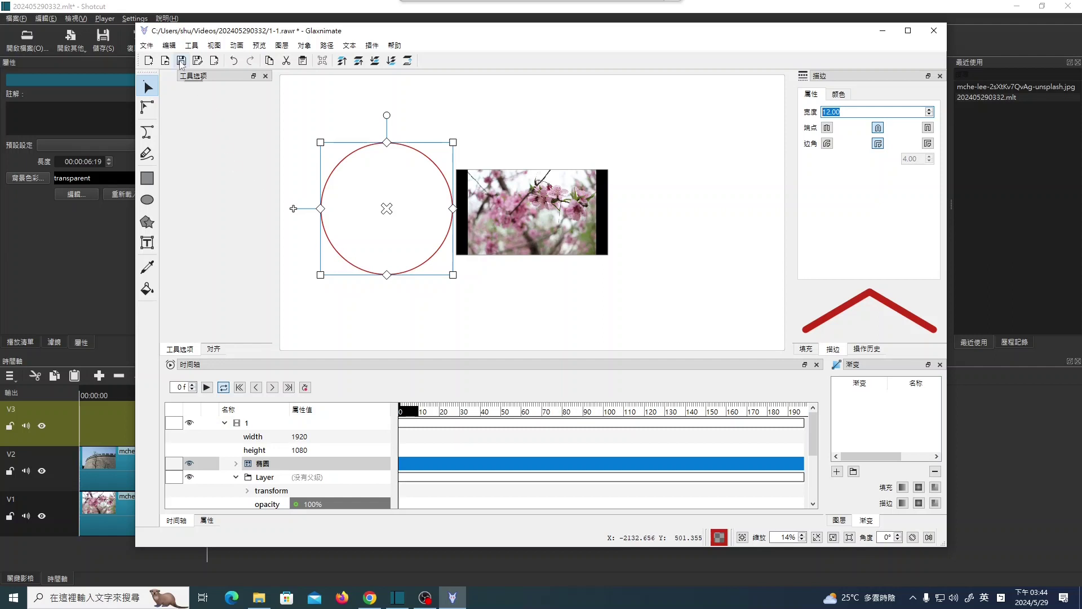
# Save the changes to 1-1.rawr while closing Glaxnimate, and play the reveal with its red outline in Shotcut
pyautogui.click(147, 45)
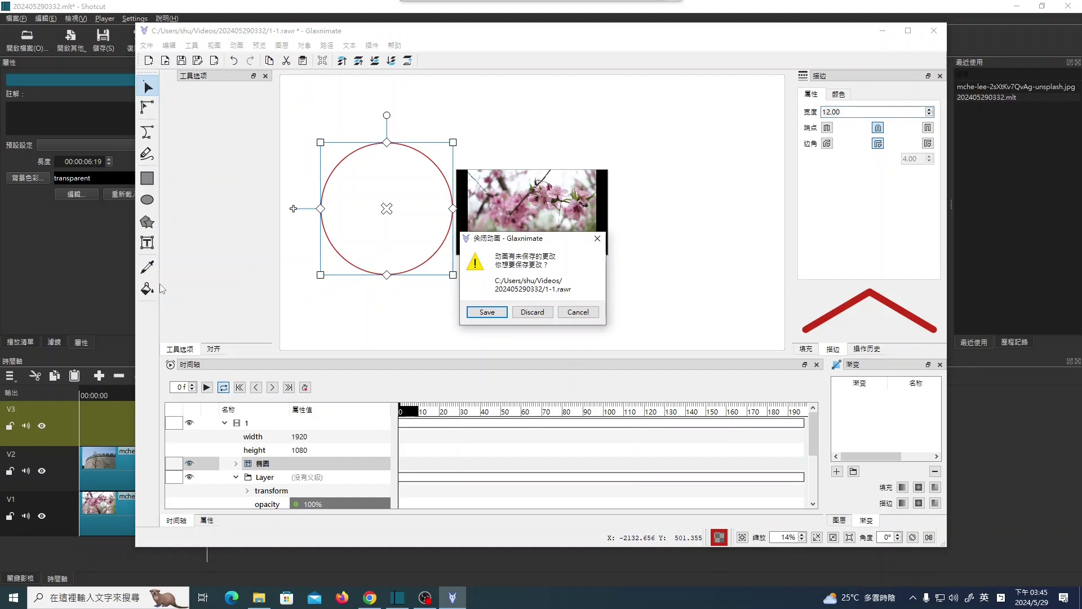
pyautogui.click(493, 315)
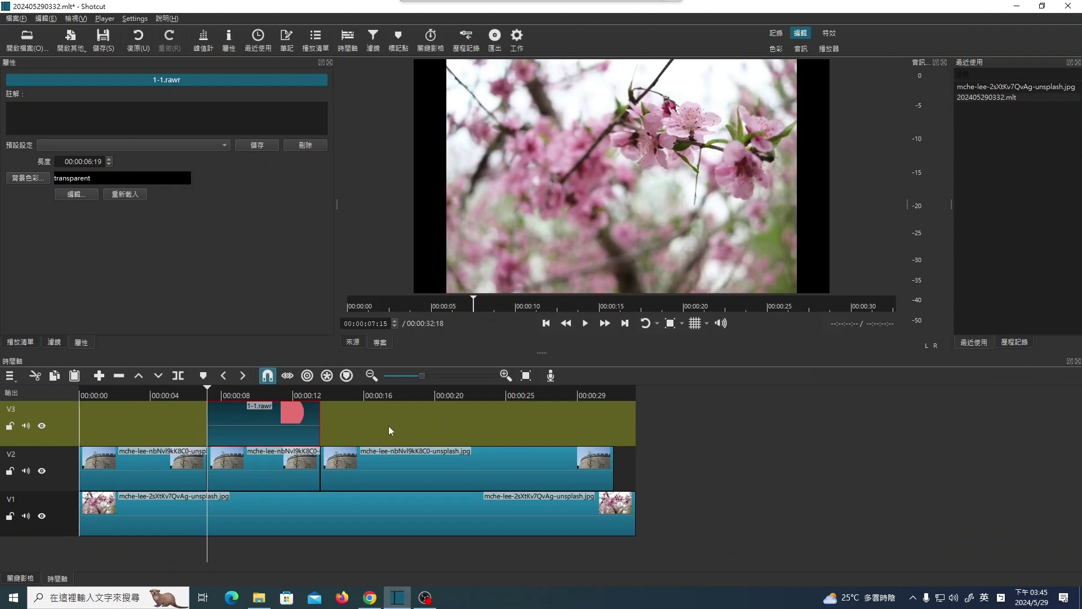
pyautogui.click(586, 325)
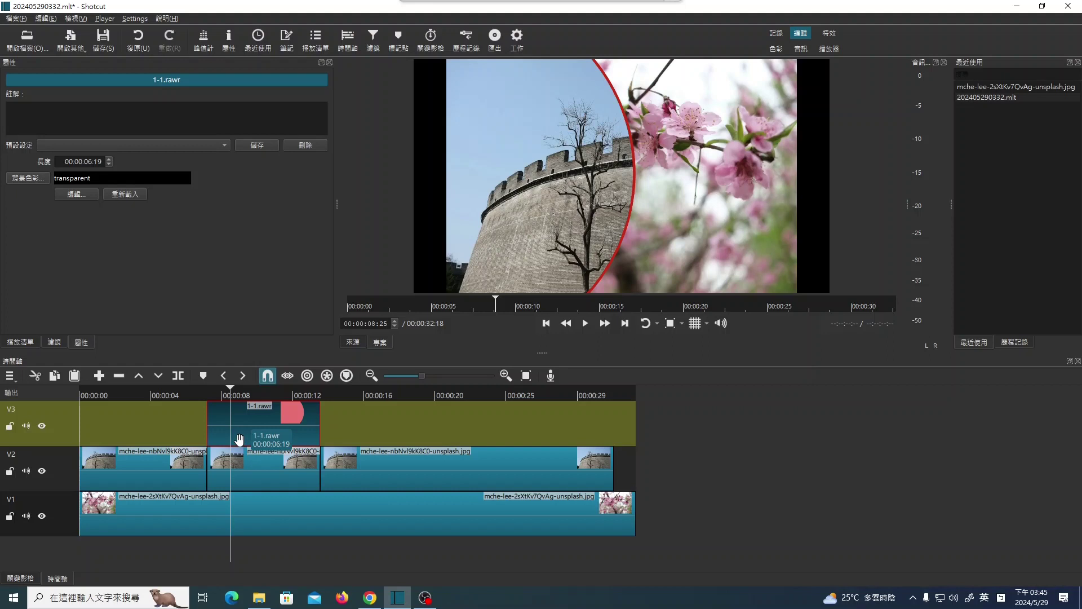
# Hide track V2 and play the red circle outline's animation from the start of the V3 clip
pyautogui.click(42, 471)
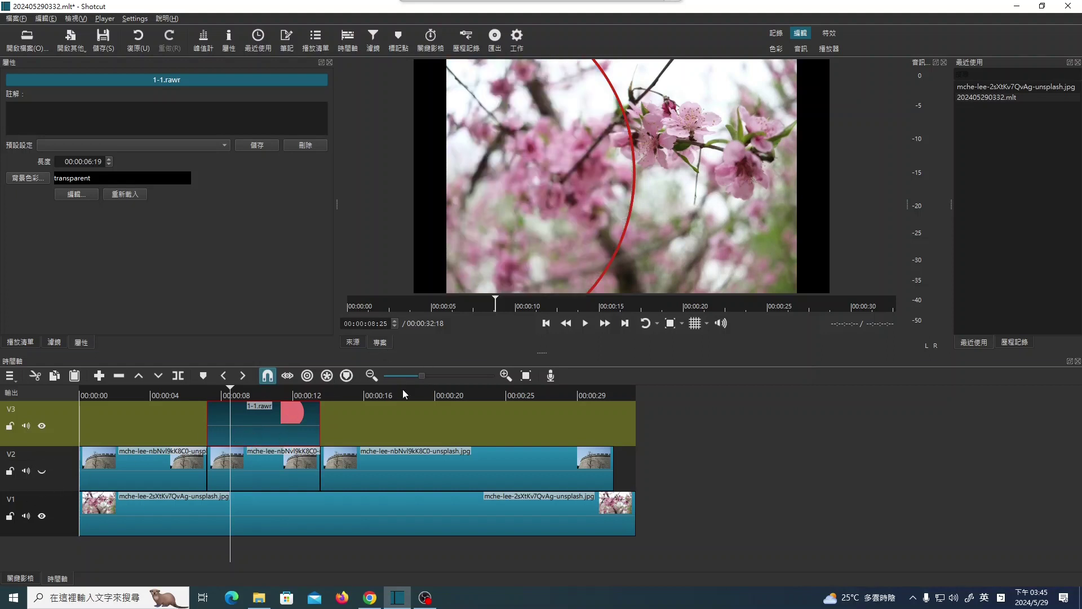
pyautogui.click(203, 393)
pyautogui.click(580, 326)
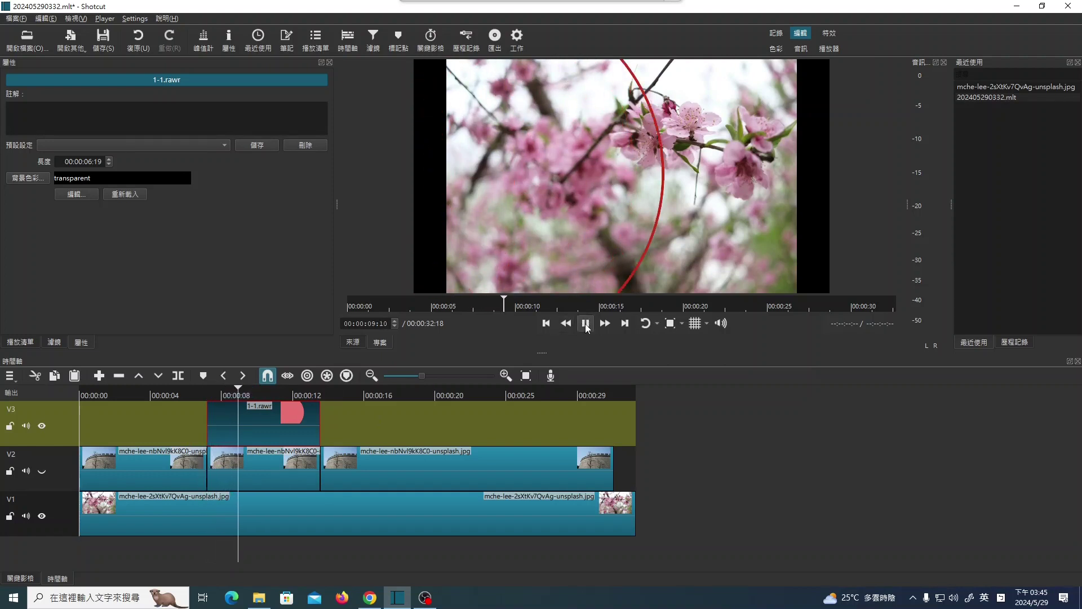
pyautogui.click(546, 324)
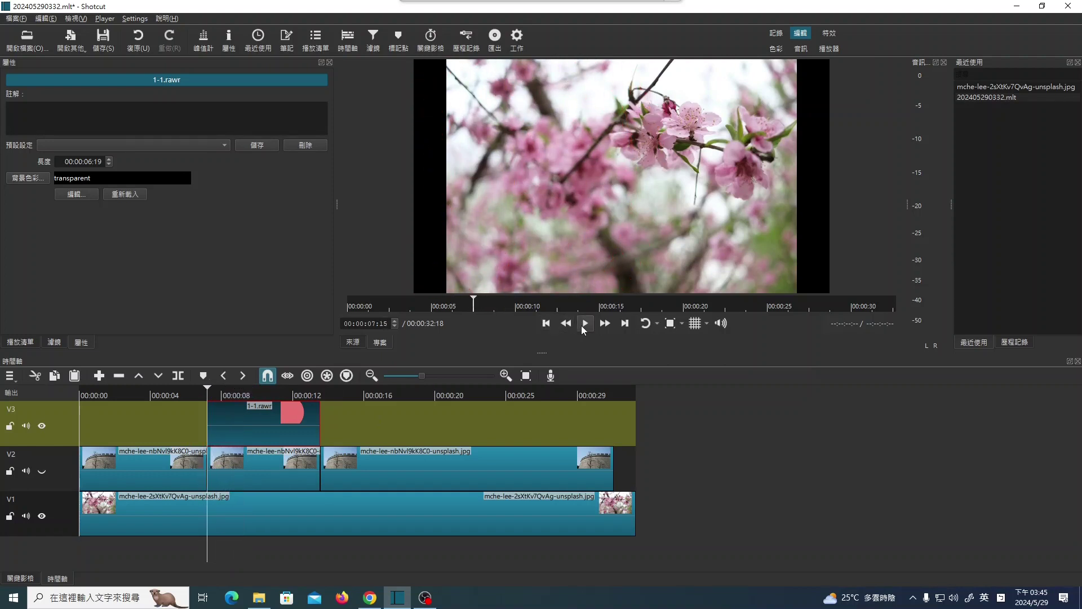
pyautogui.click(586, 324)
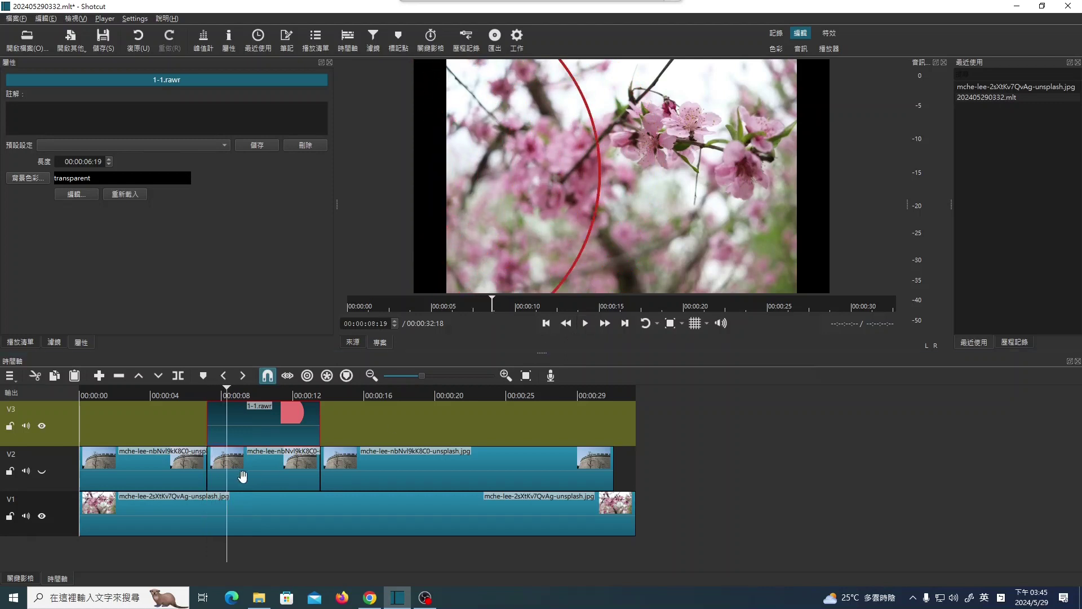
# Show track V2 again and play the masked reveal together with the red outline from the V3 clip's start
pyautogui.click(41, 471)
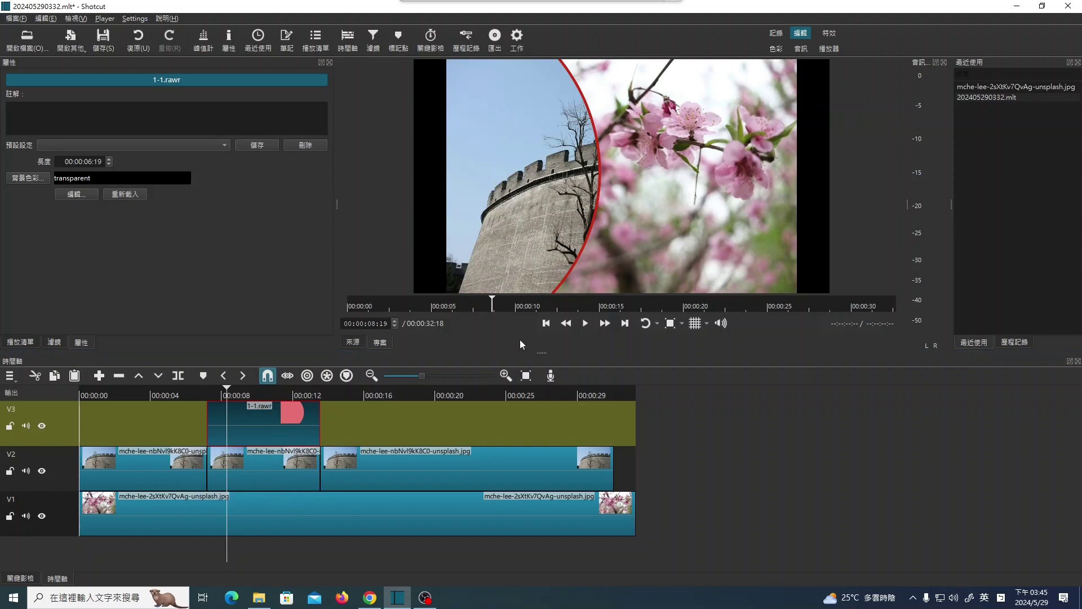
pyautogui.click(546, 324)
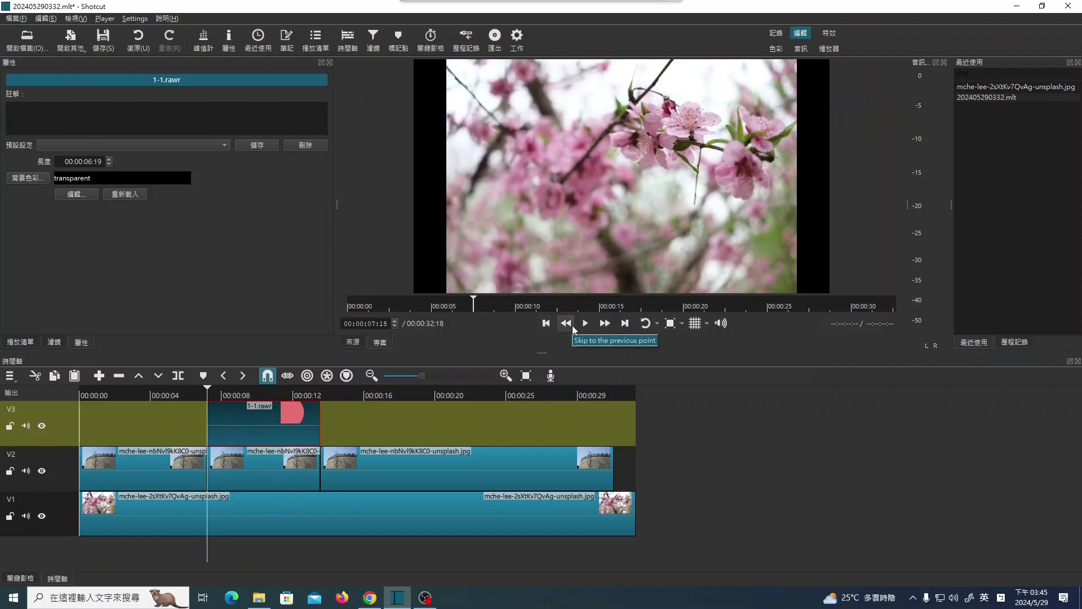
pyautogui.click(584, 324)
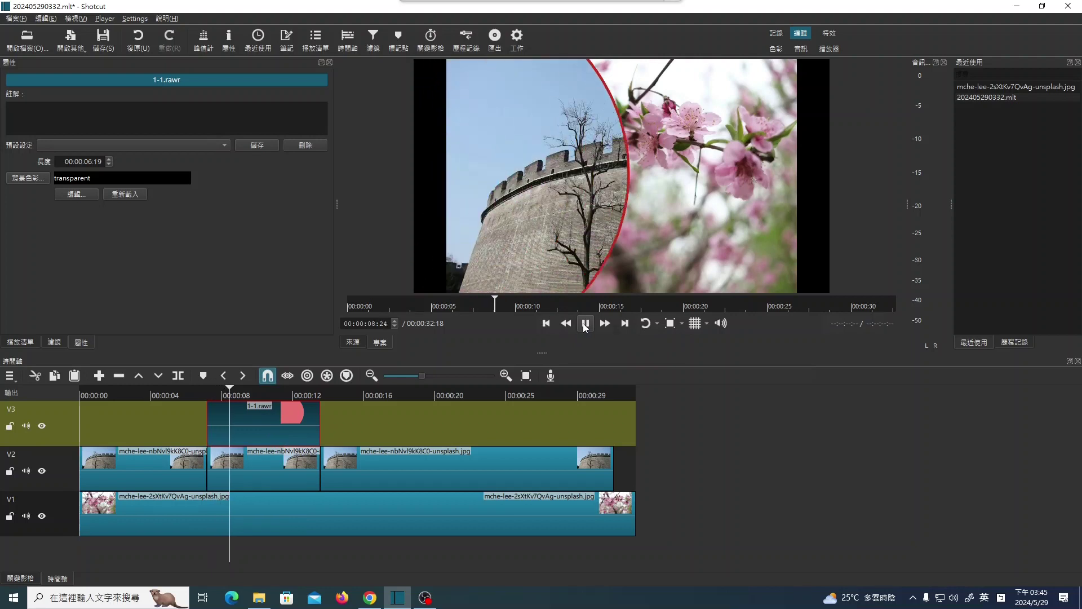
pyautogui.click(585, 326)
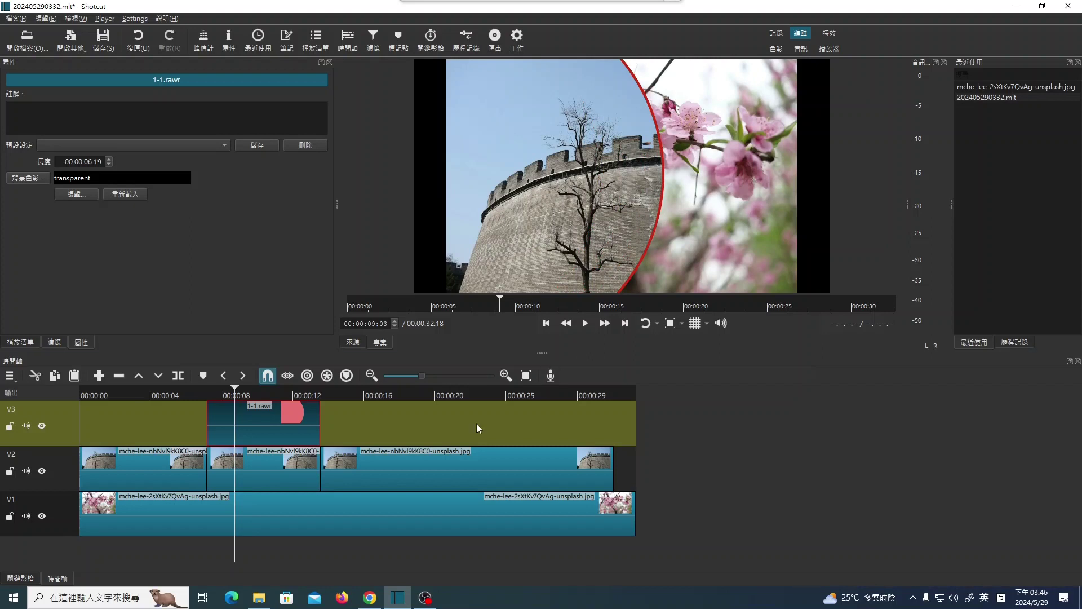
# Review the Glaxnimate mask filter on the middle V2 segment and the V3 outline clip's filters, properties and playlist entry
pyautogui.click(290, 463)
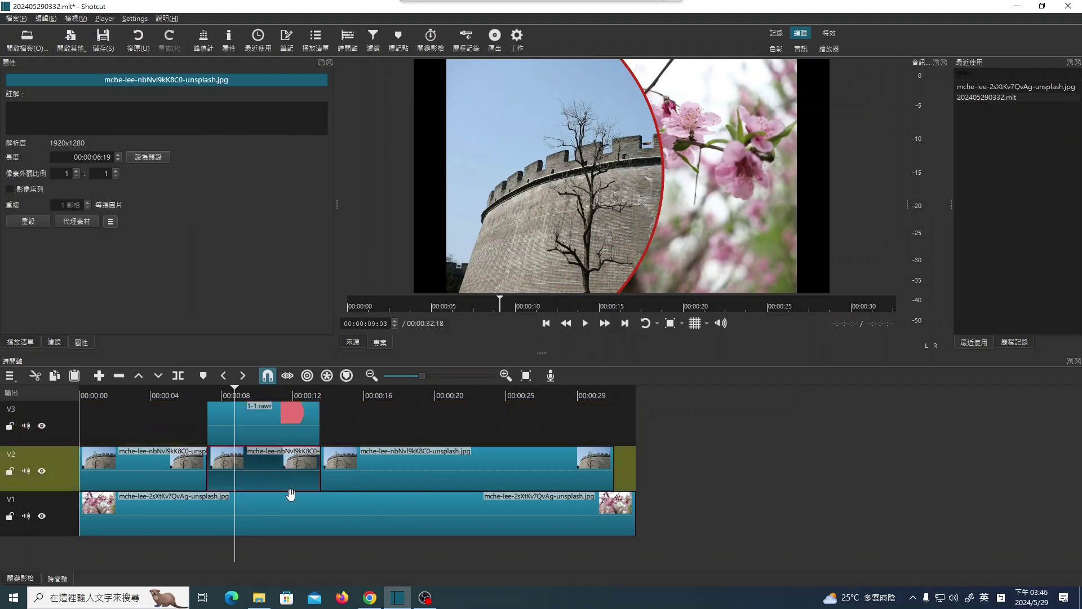
pyautogui.click(51, 342)
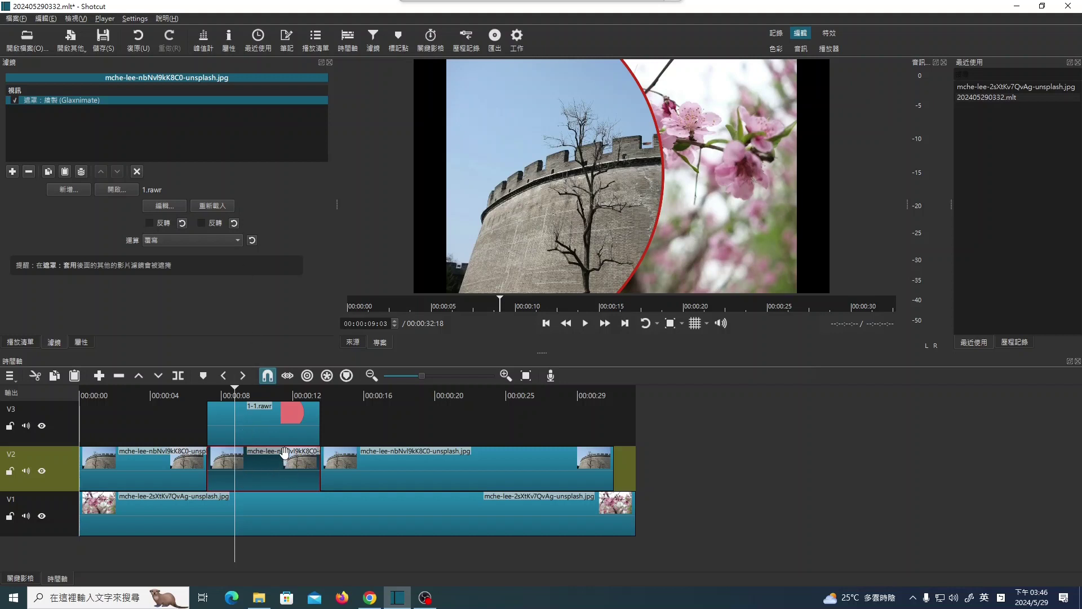
pyautogui.click(266, 422)
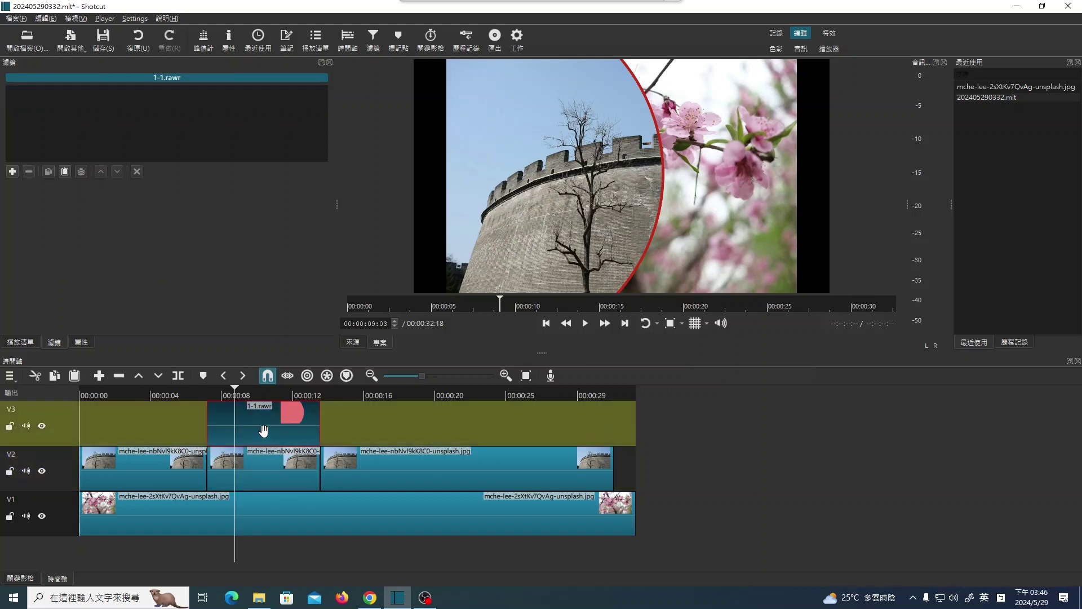
pyautogui.click(82, 343)
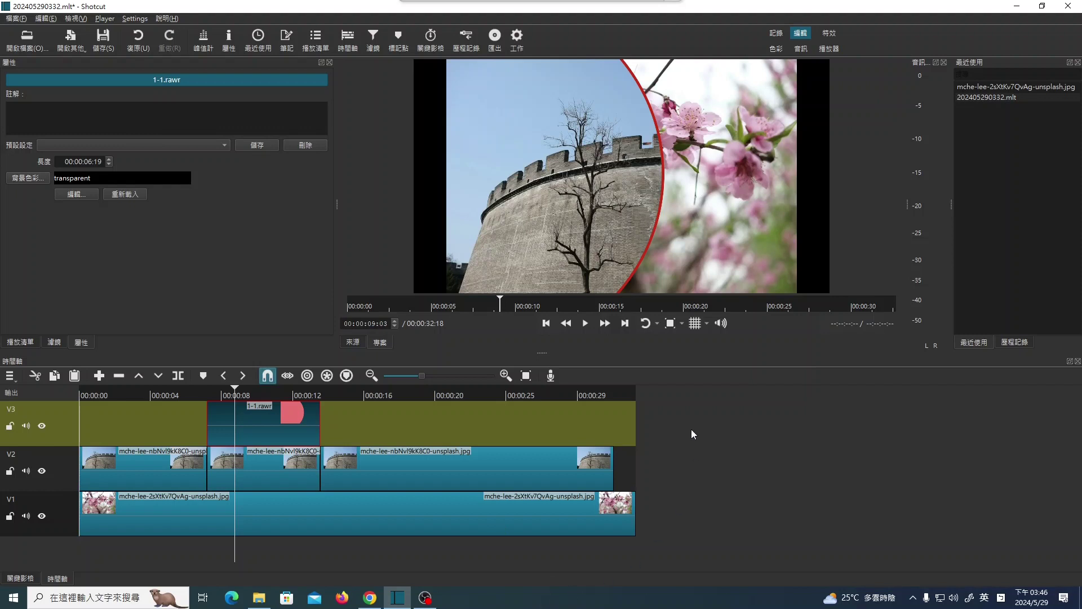
pyautogui.click(20, 342)
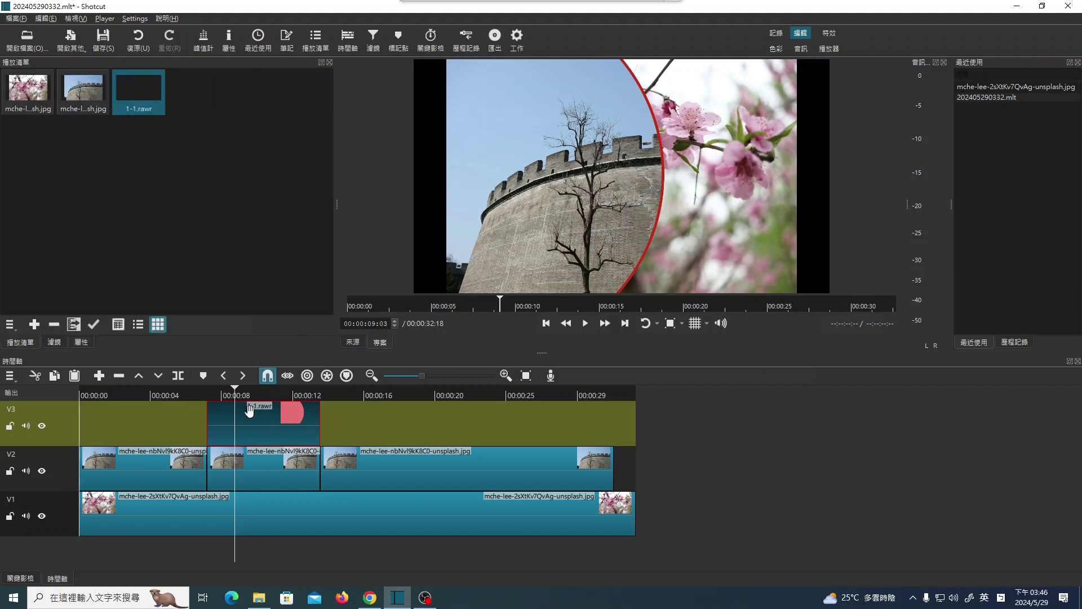
pyautogui.click(82, 342)
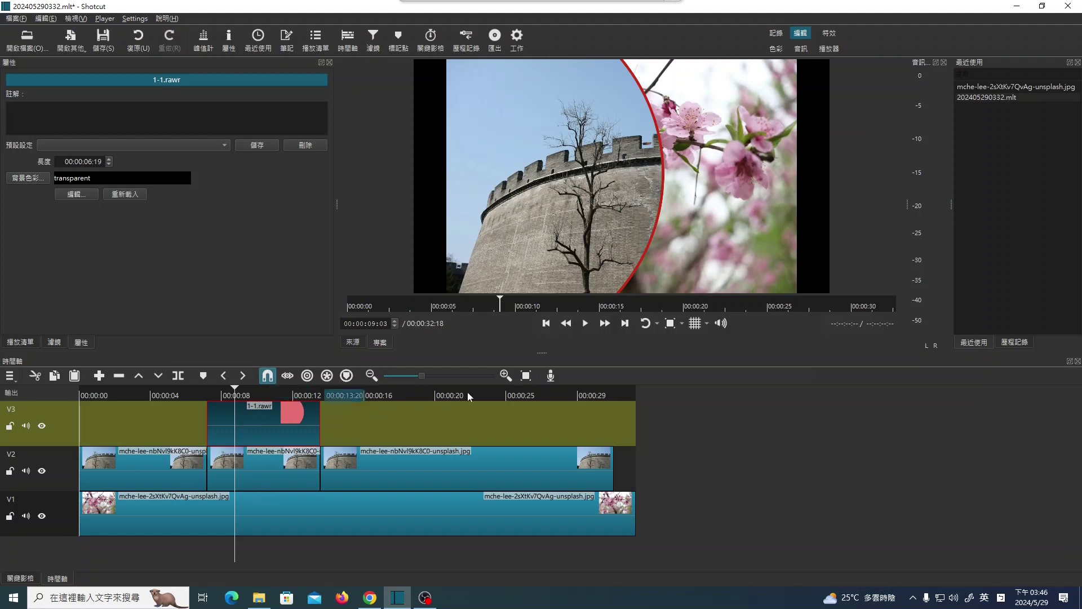
# Replay the finished circle reveal with its red outline twice from the start of the V3 clip
pyautogui.click(547, 324)
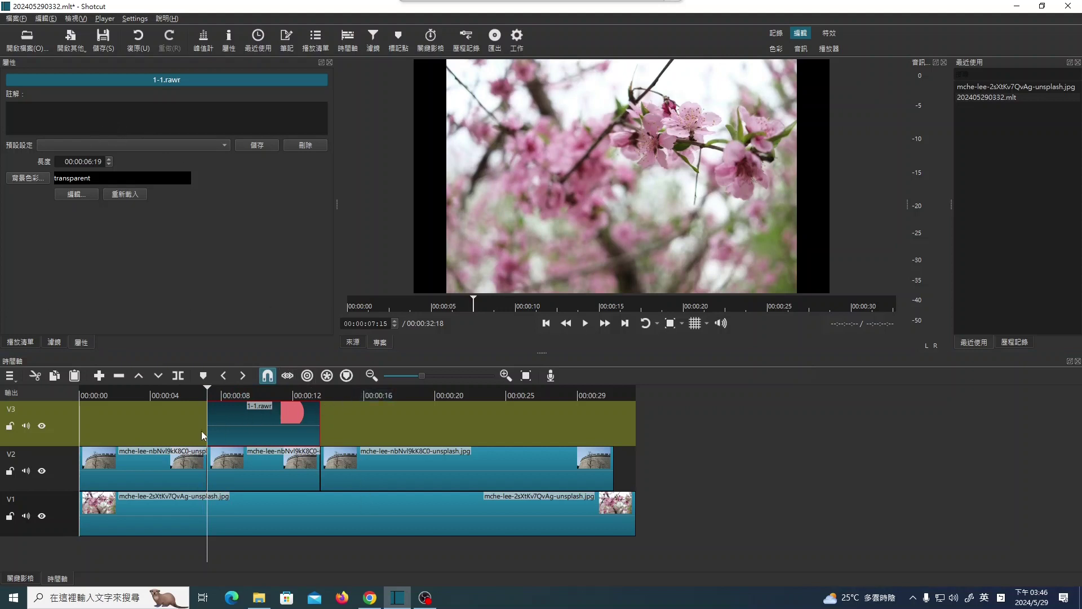
pyautogui.click(586, 324)
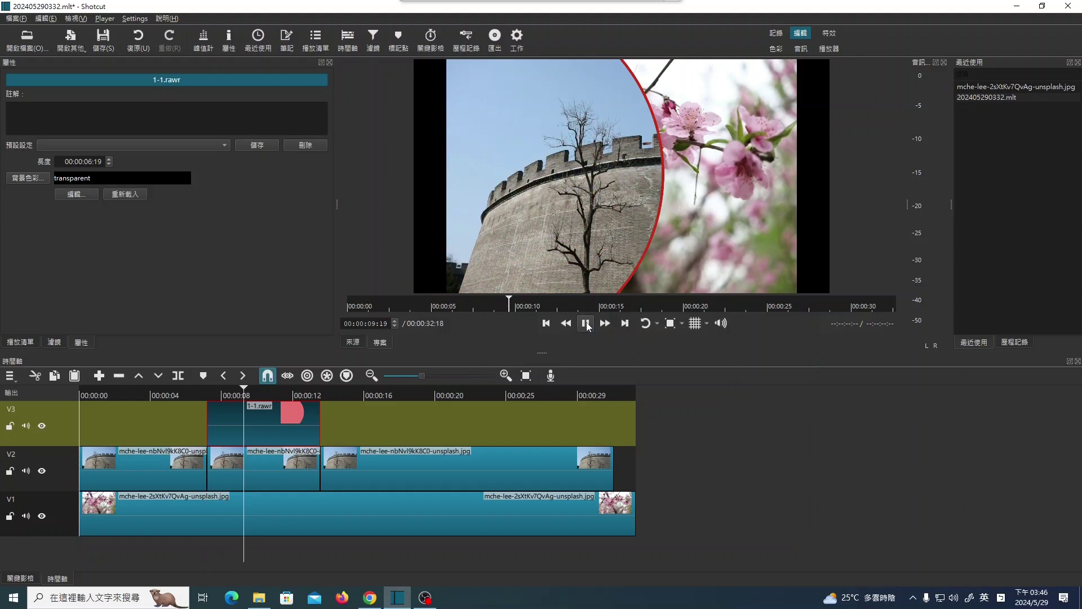
pyautogui.click(586, 323)
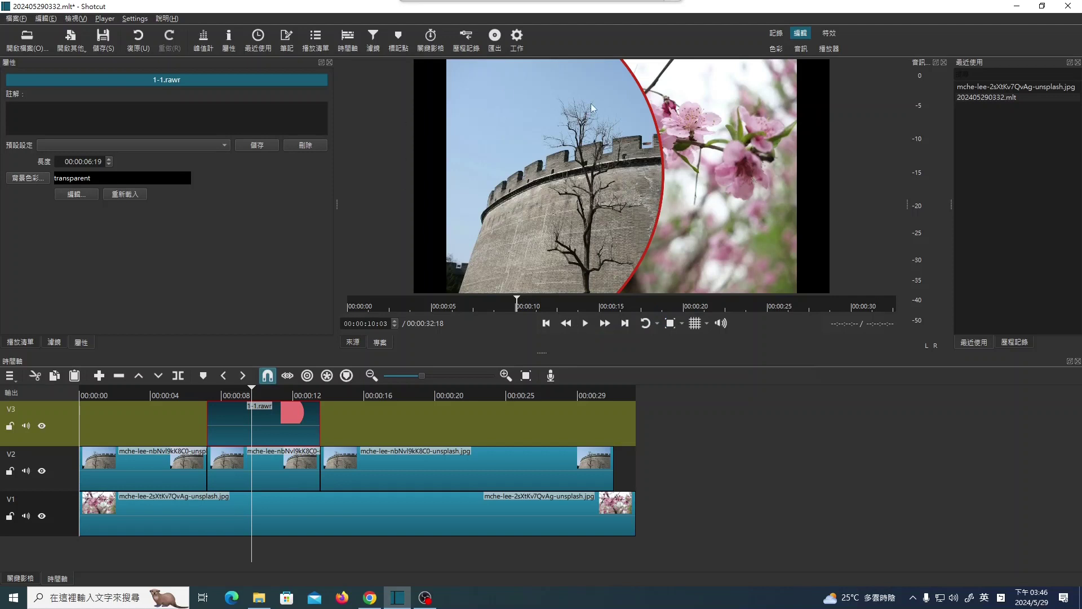
pyautogui.click(545, 325)
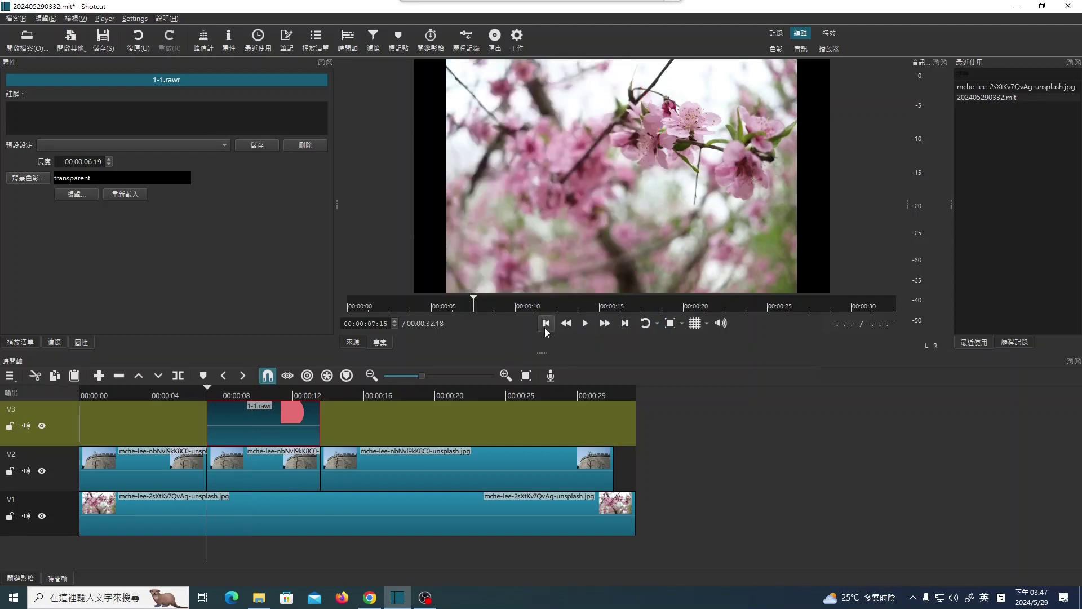
pyautogui.click(586, 326)
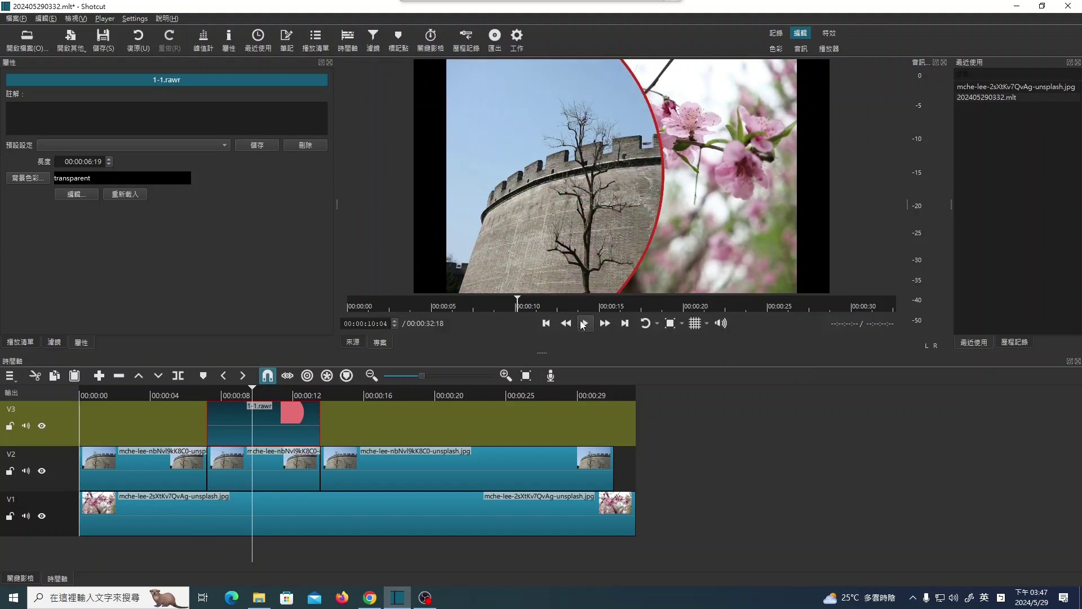